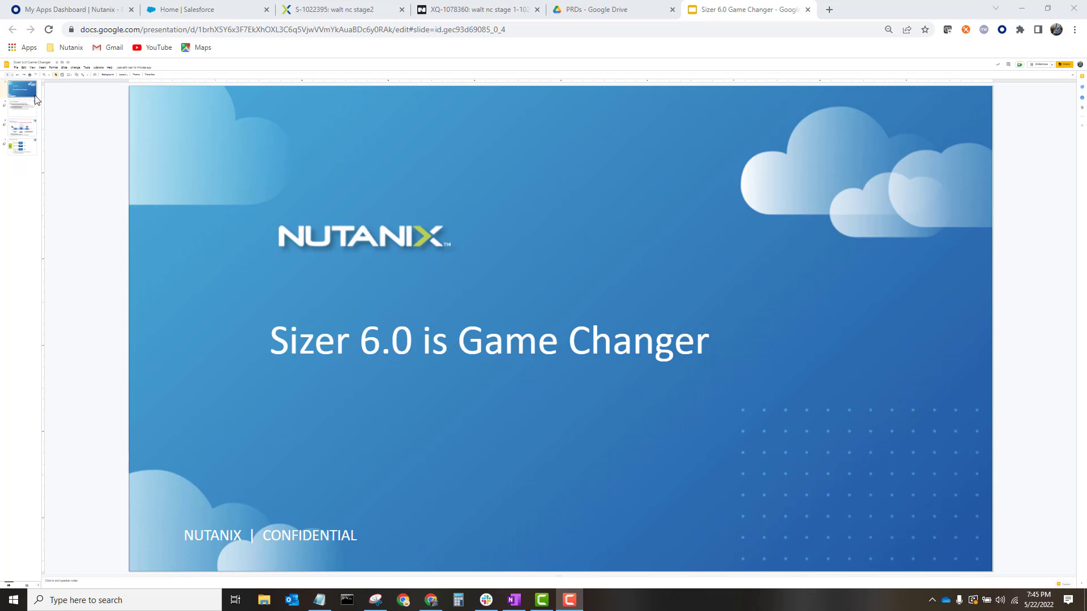
# Step: Show the Key Features slide listing cluster libraries, hybrid cloud solutions and cost comparison
pyautogui.click(21, 107)
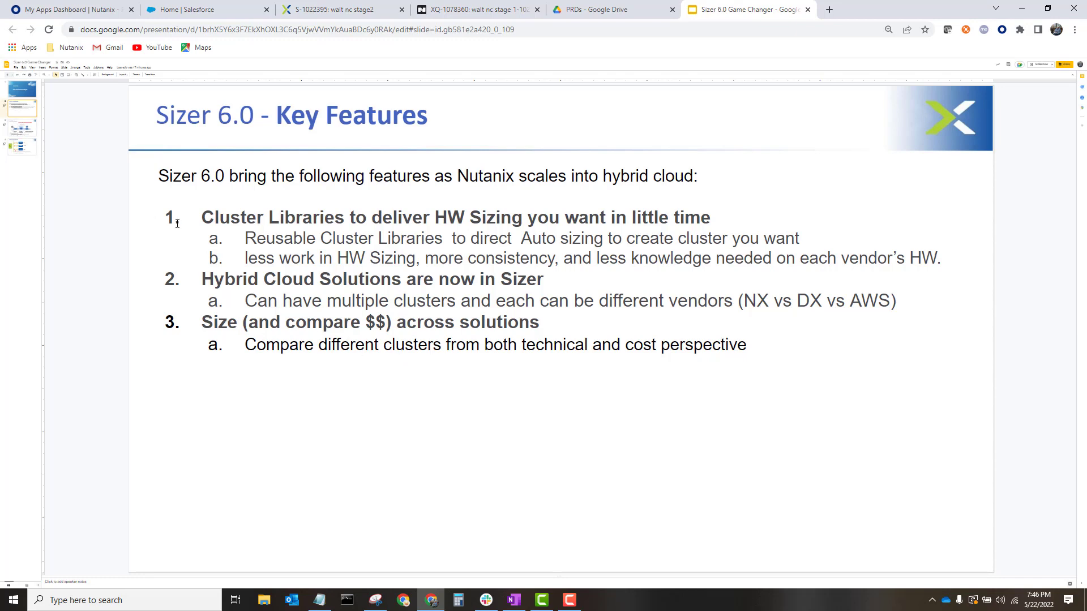
# Step: Step past the Sizer 6.0 Flow slide to the Hybrid Cloud Solution slide showing NX, AWS and DX targets
pyautogui.press('Down')
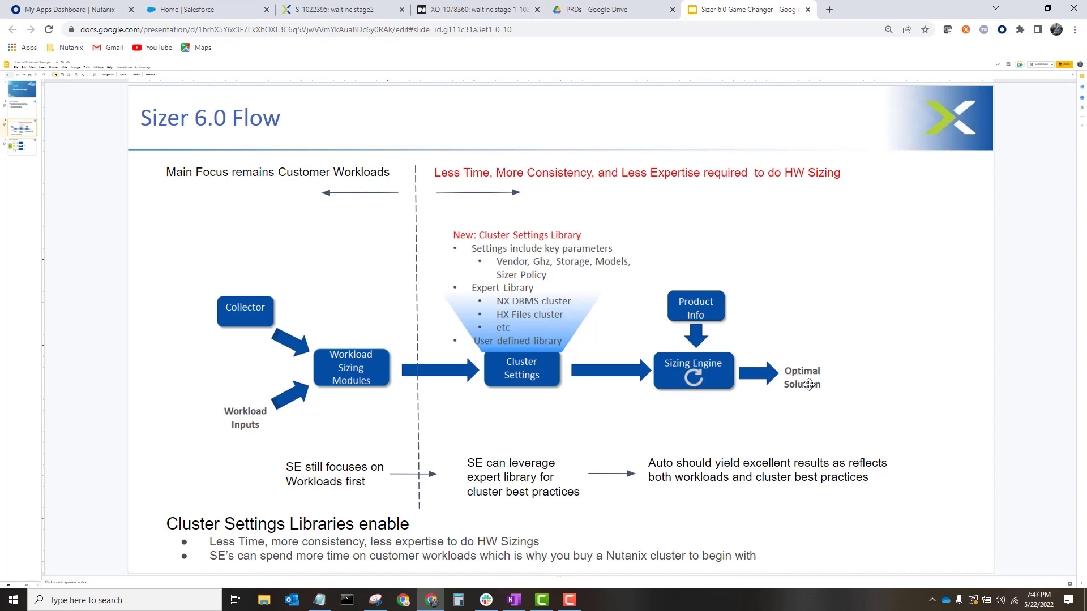
pyautogui.click(25, 149)
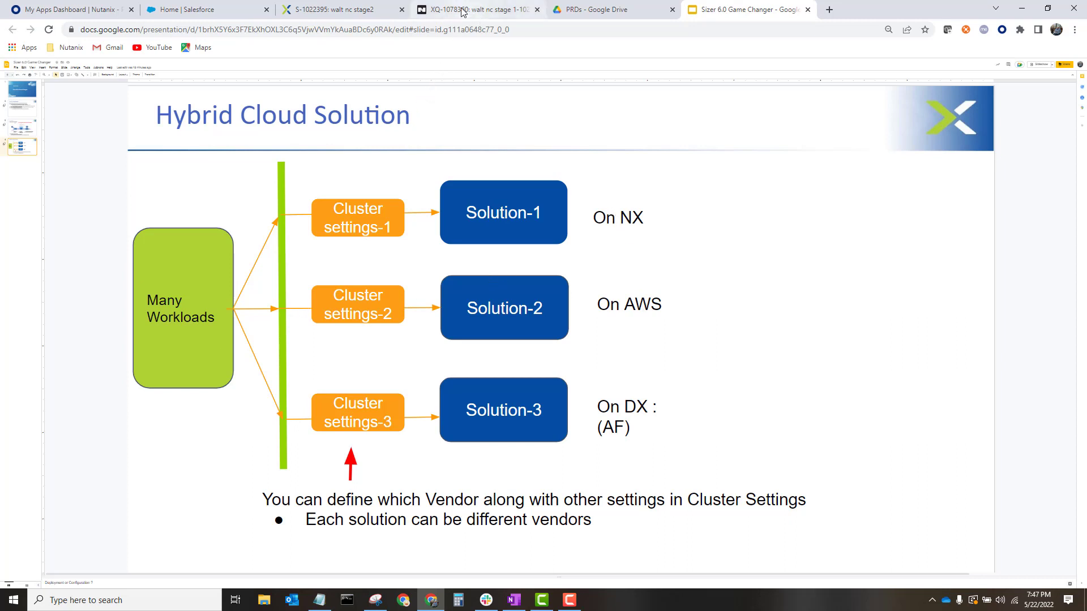
# Step: Switch to the S-1022395 Sizer scenario page with its Create and Import Workloads options
pyautogui.click(329, 12)
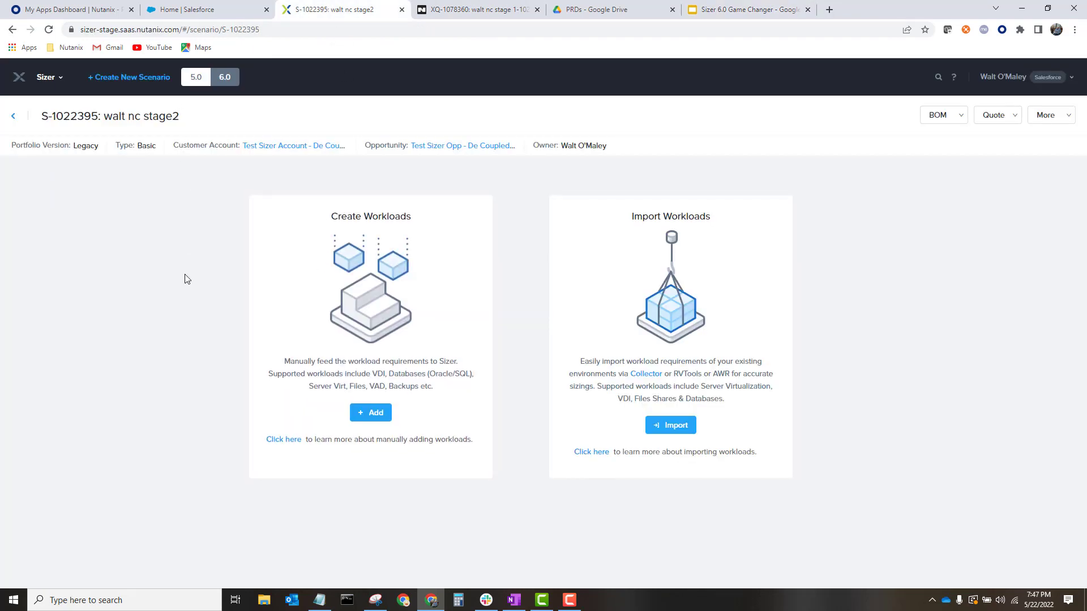
# Step: Create VDI workload 'V1' for 100 Task Worker users on Cluster-1 and save it
pyautogui.click(374, 414)
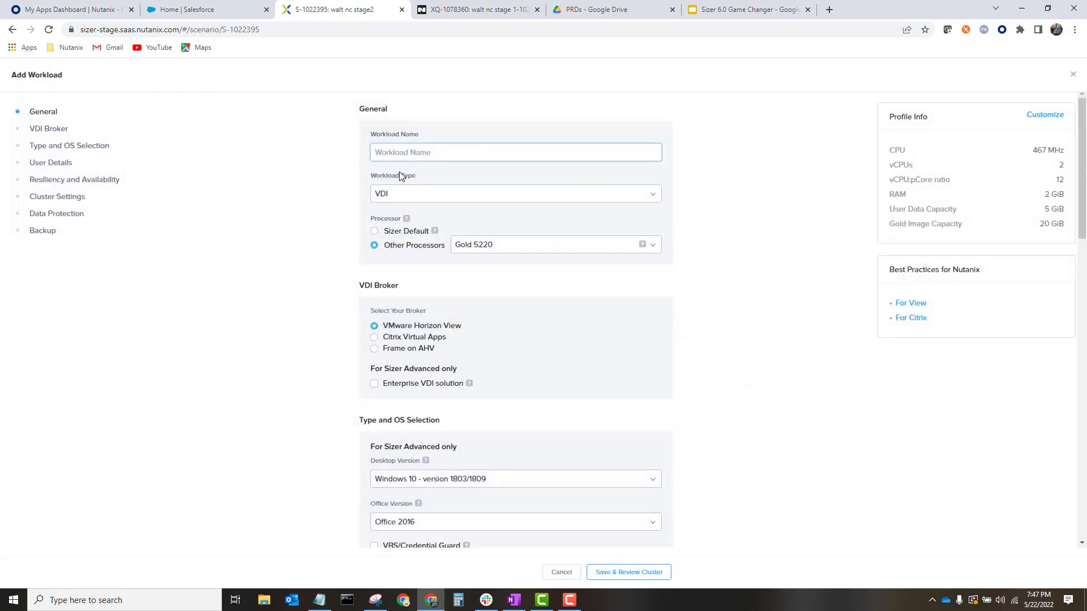
pyautogui.write('V1')
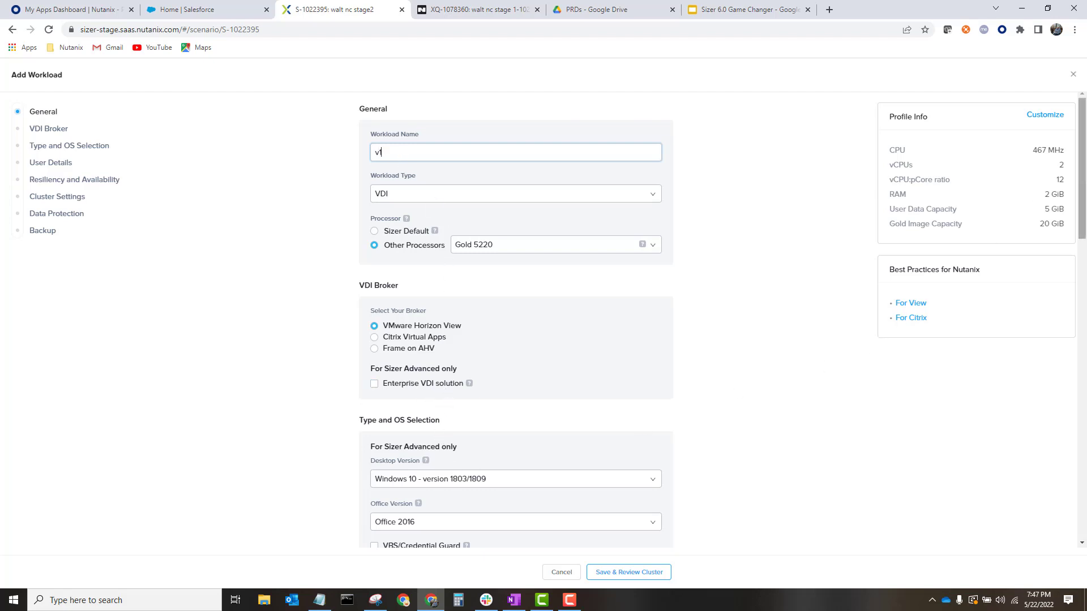
pyautogui.scroll(-2, 1083, 175)
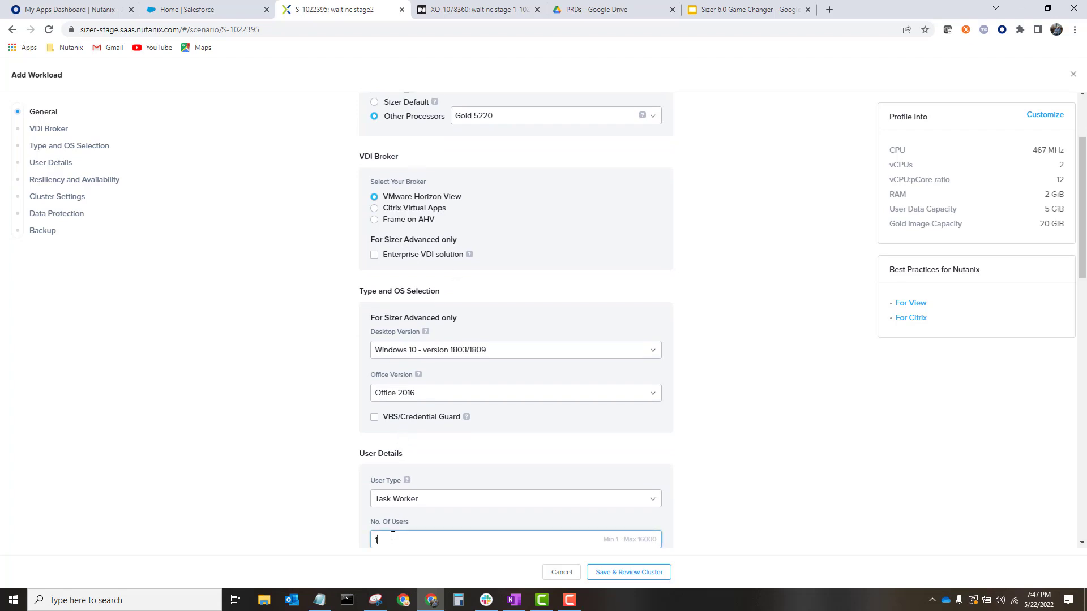
pyautogui.write('00')
pyautogui.moveTo(1083, 244); pyautogui.dragTo(1084, 532)
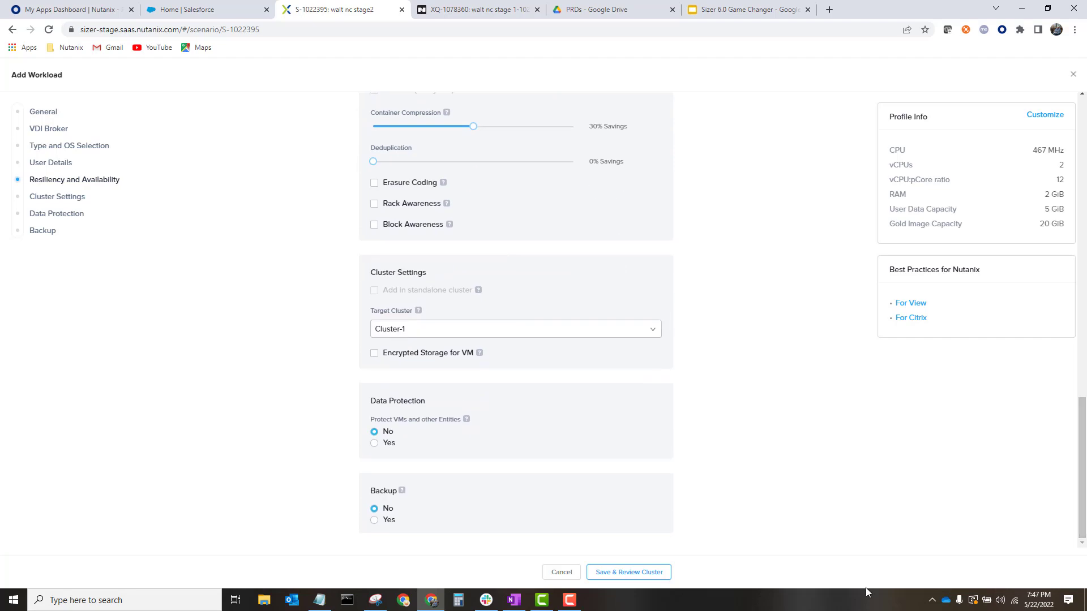
pyautogui.click(633, 573)
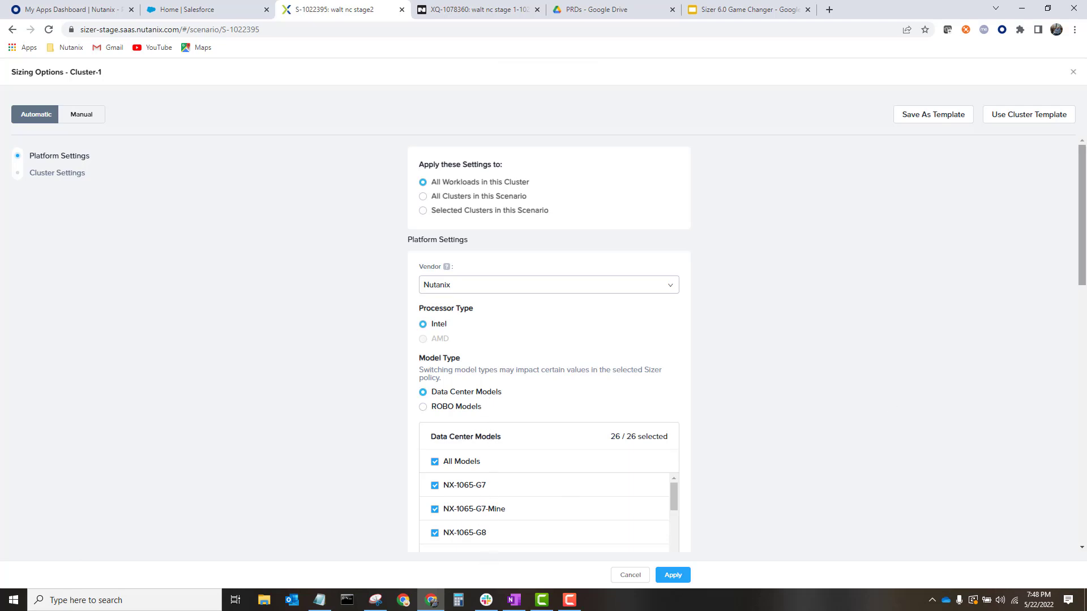
# Step: Review Cluster-1's Data Center Models and apply the automatic sizing, giving 103 VMs
pyautogui.scroll(-1, 1082, 201)
pyautogui.scroll(-3, 1081, 227)
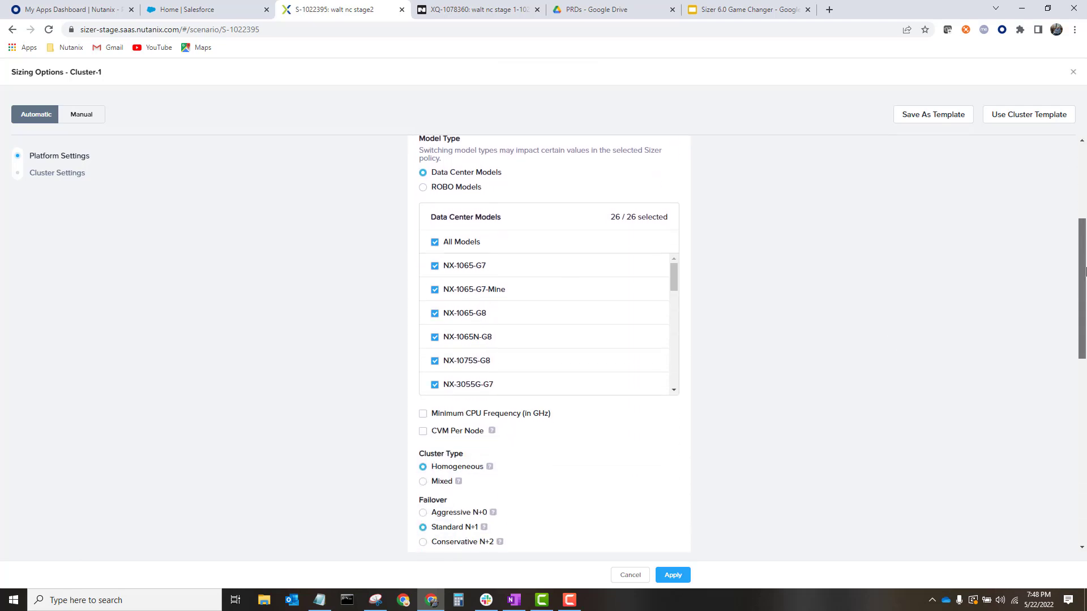
pyautogui.moveTo(675, 273); pyautogui.dragTo(684, 386)
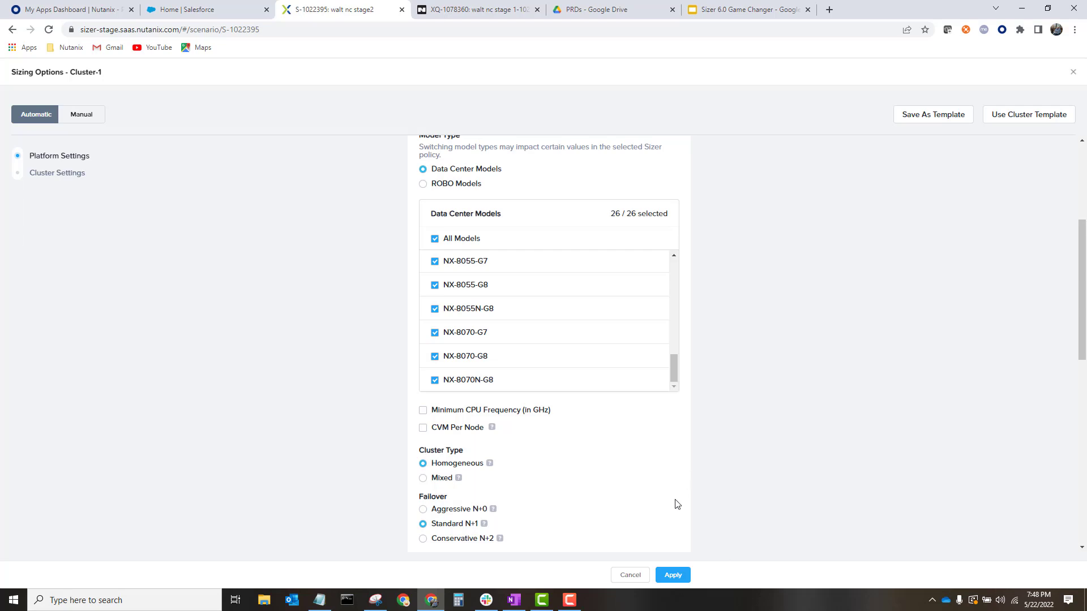
pyautogui.click(672, 577)
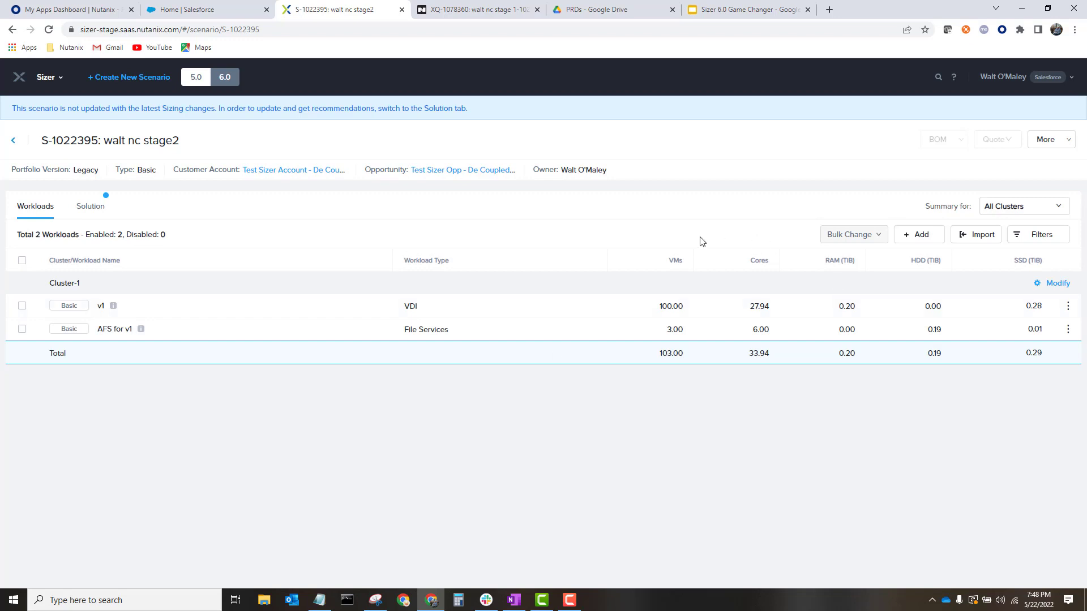
# Step: Review the solution: Cluster-1 on three NX-1075S-G8 nodes at 64% CPU and 43% RAM
pyautogui.click(86, 209)
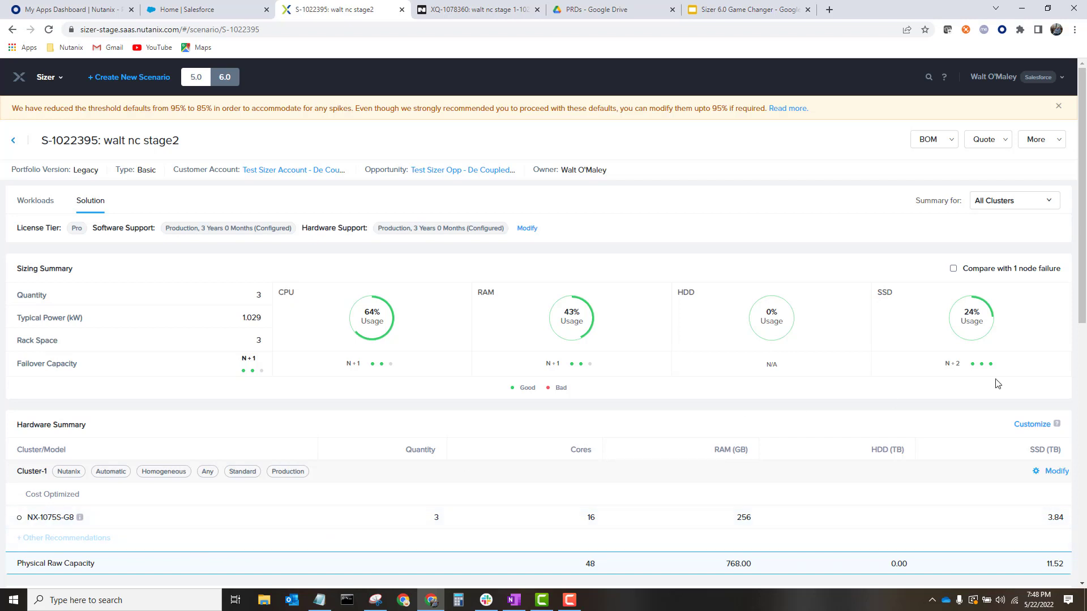
pyautogui.moveTo(1084, 232); pyautogui.dragTo(1085, 379)
pyautogui.scroll(5, 1053, 351)
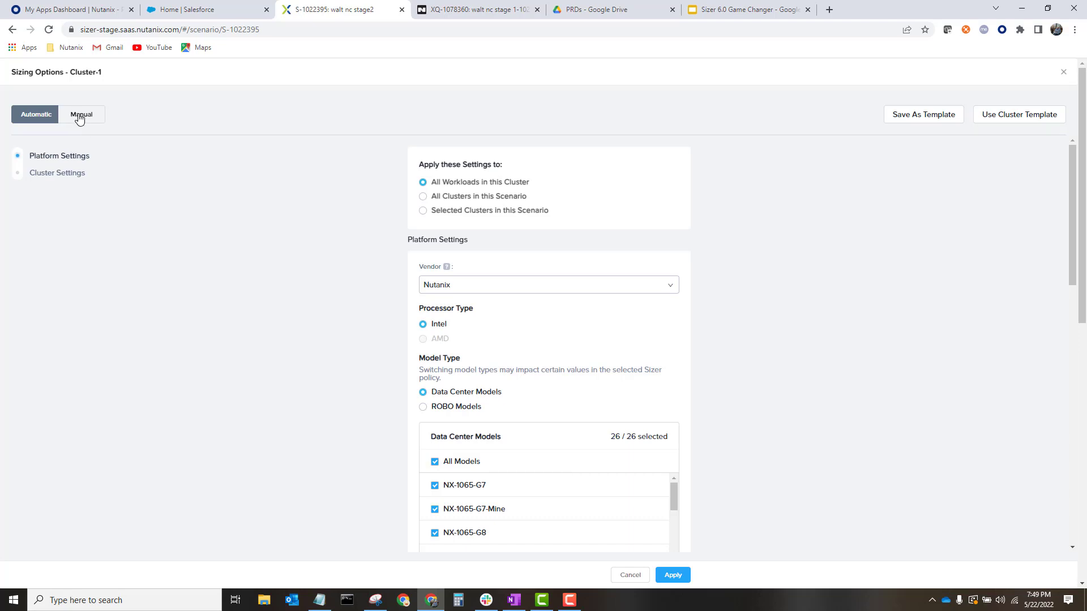
pyautogui.click(79, 116)
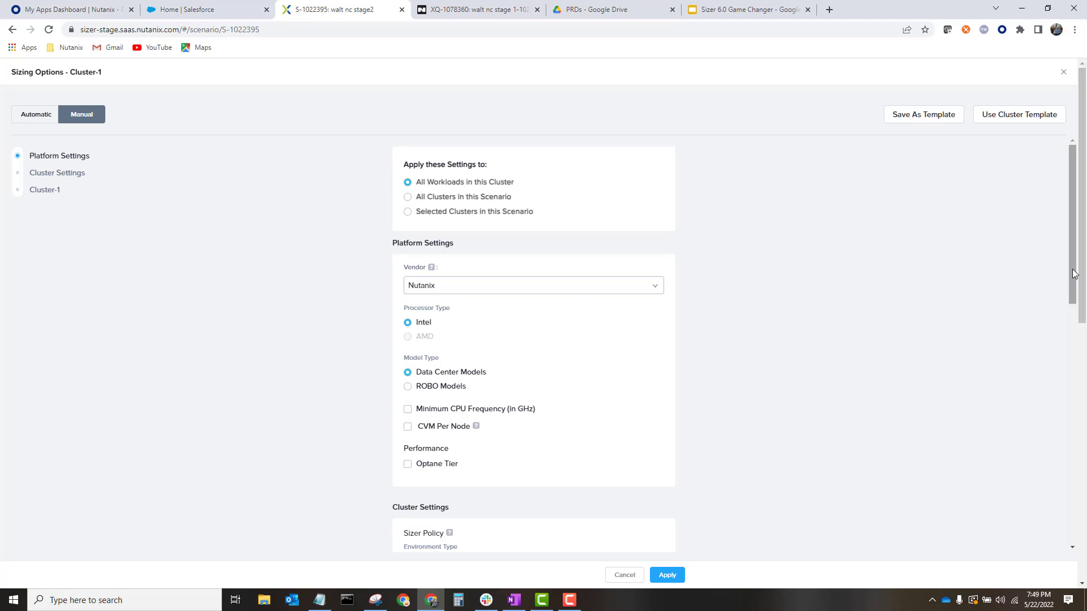
pyautogui.moveTo(1073, 283); pyautogui.dragTo(1077, 542)
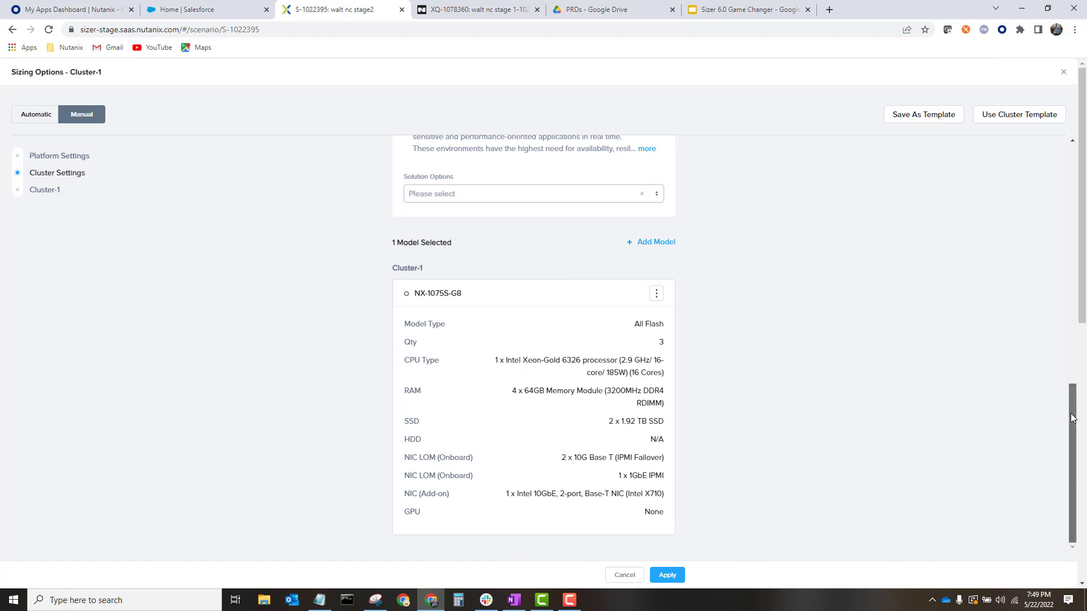
pyautogui.moveTo(1072, 436); pyautogui.dragTo(1062, 142)
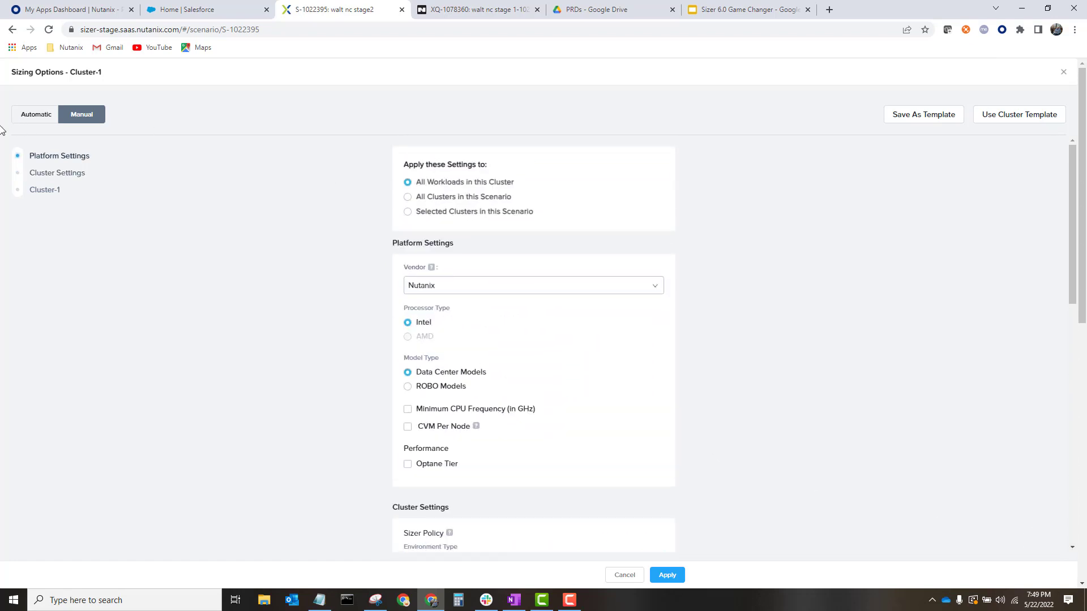
pyautogui.click(38, 115)
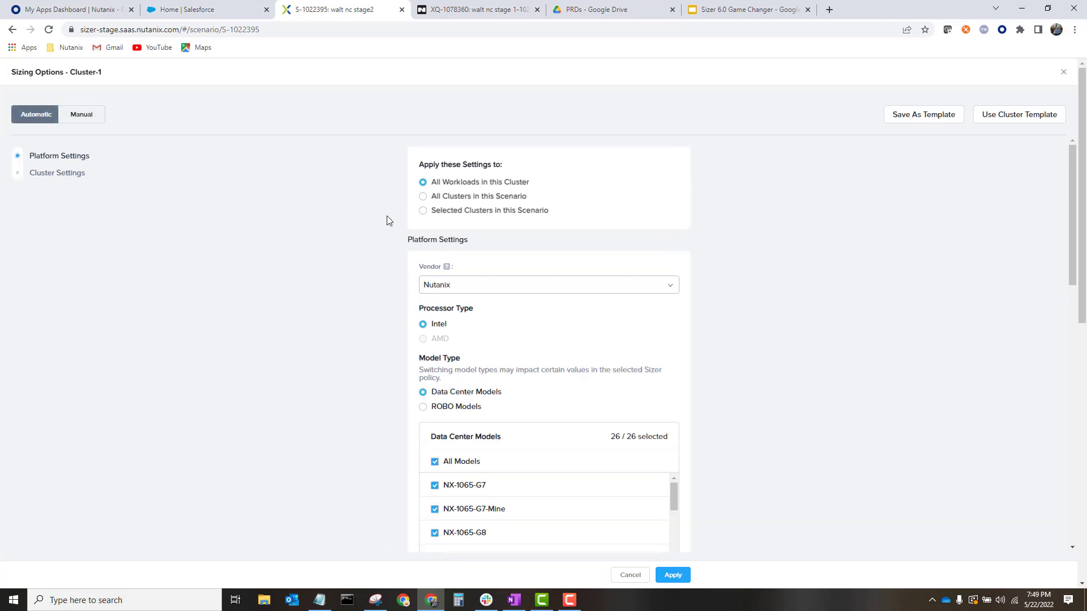
# Step: Apply the saved VDI cluster template to Cluster-1
pyautogui.click(993, 115)
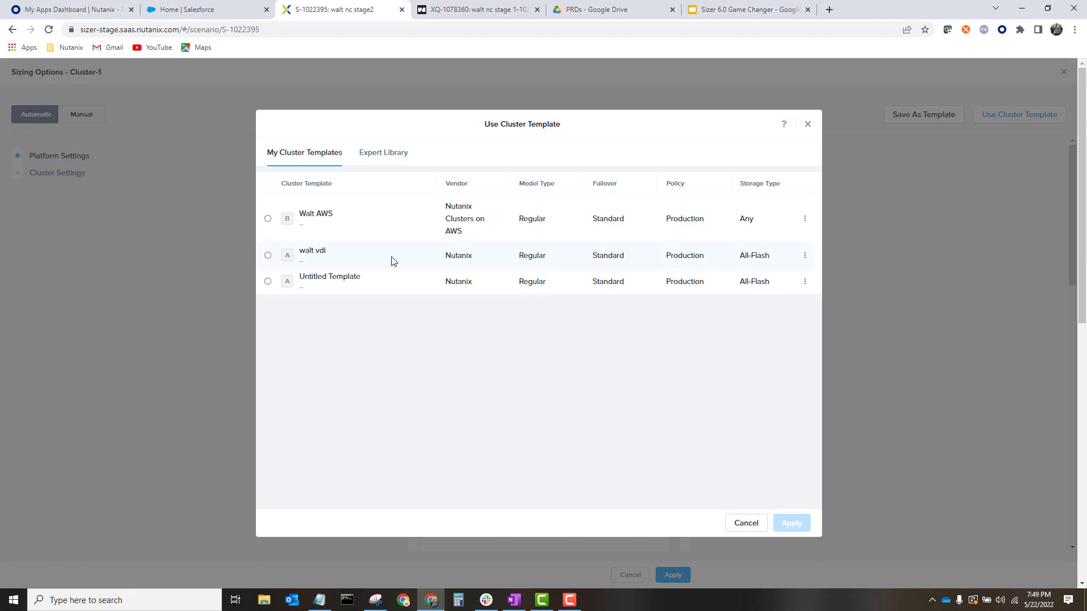
pyautogui.click(268, 255)
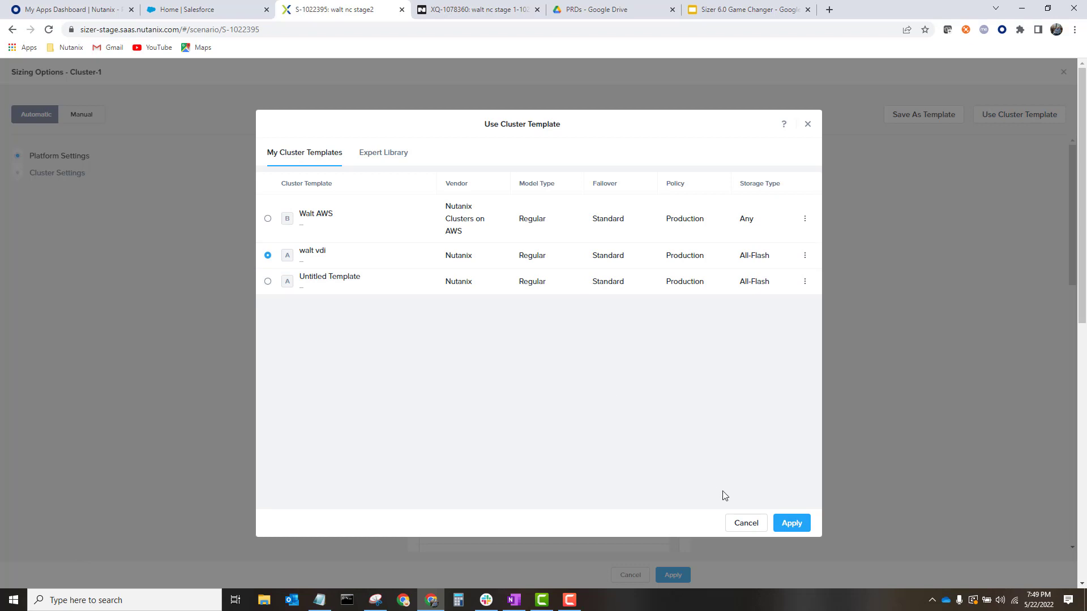
pyautogui.click(792, 523)
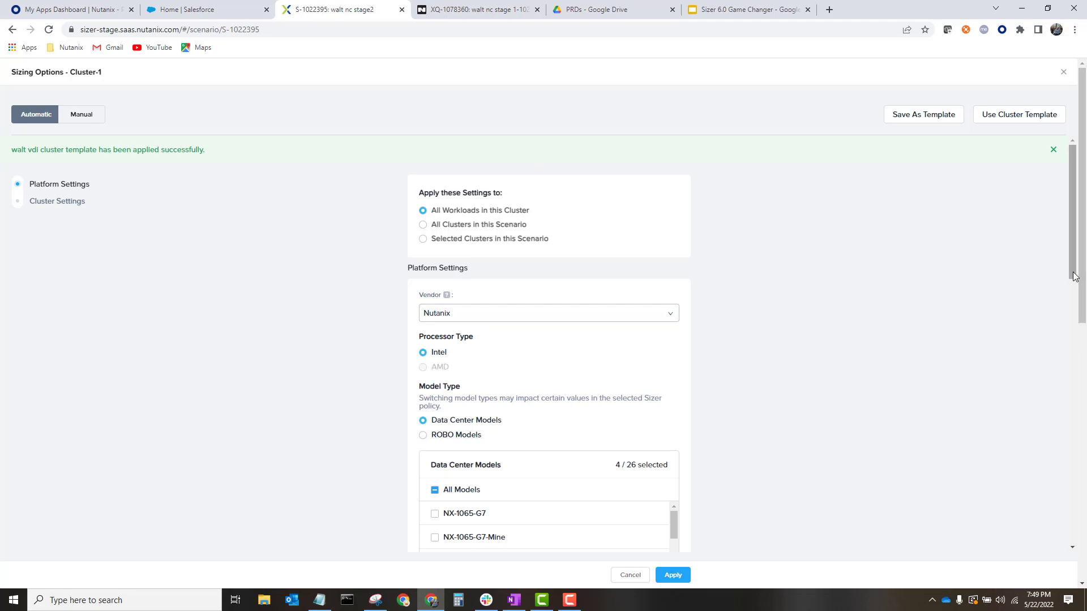
# Step: Open the Production sizer policy card for editing
pyautogui.scroll(-4, 1085, 340)
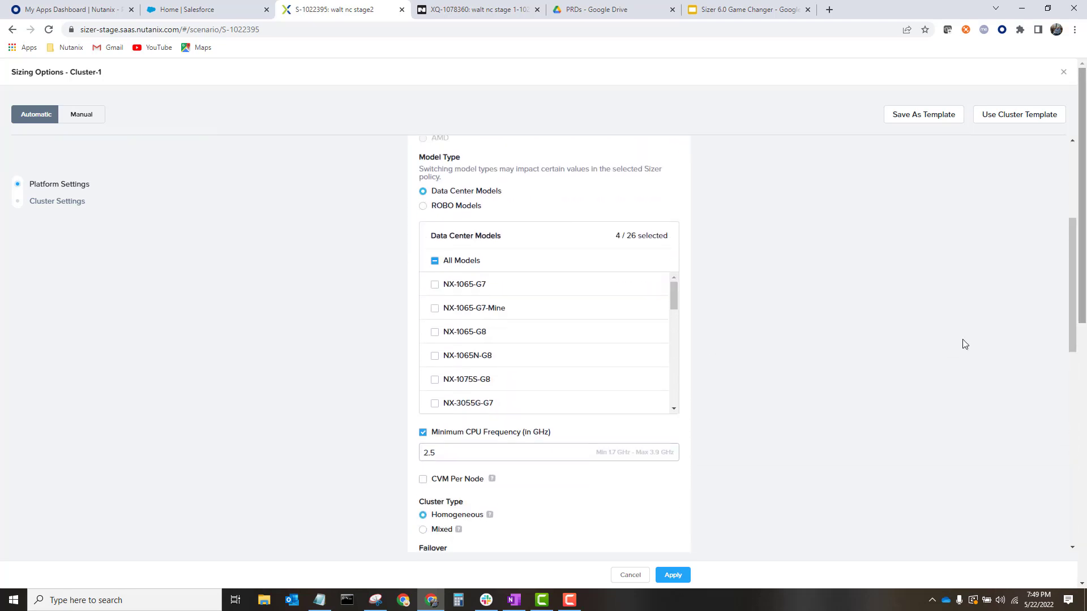
pyautogui.moveTo(674, 293); pyautogui.dragTo(689, 362)
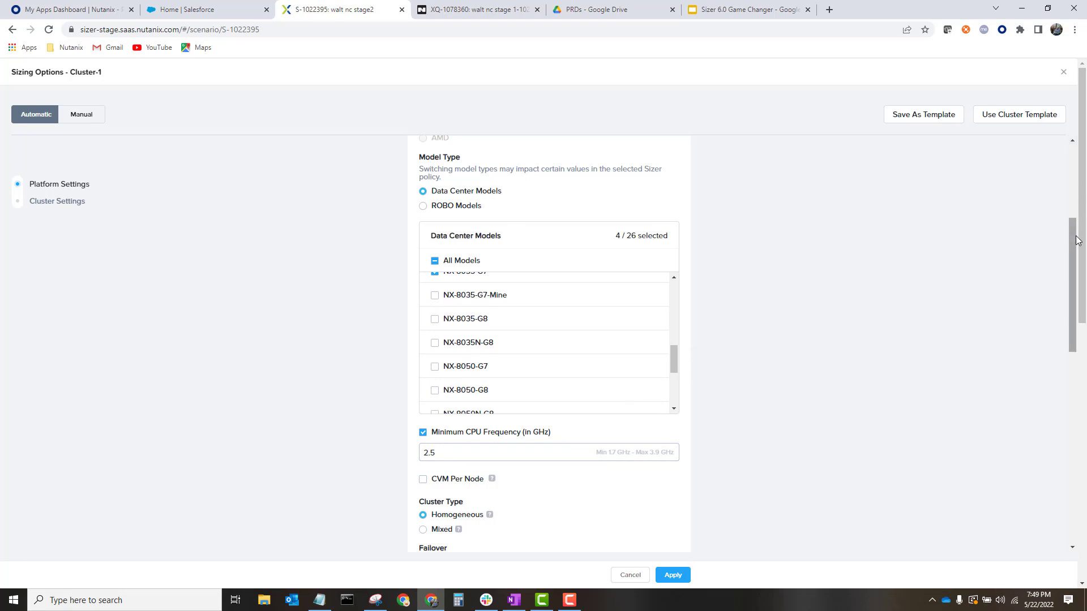
pyautogui.moveTo(1069, 255); pyautogui.dragTo(1086, 384)
pyautogui.click(626, 401)
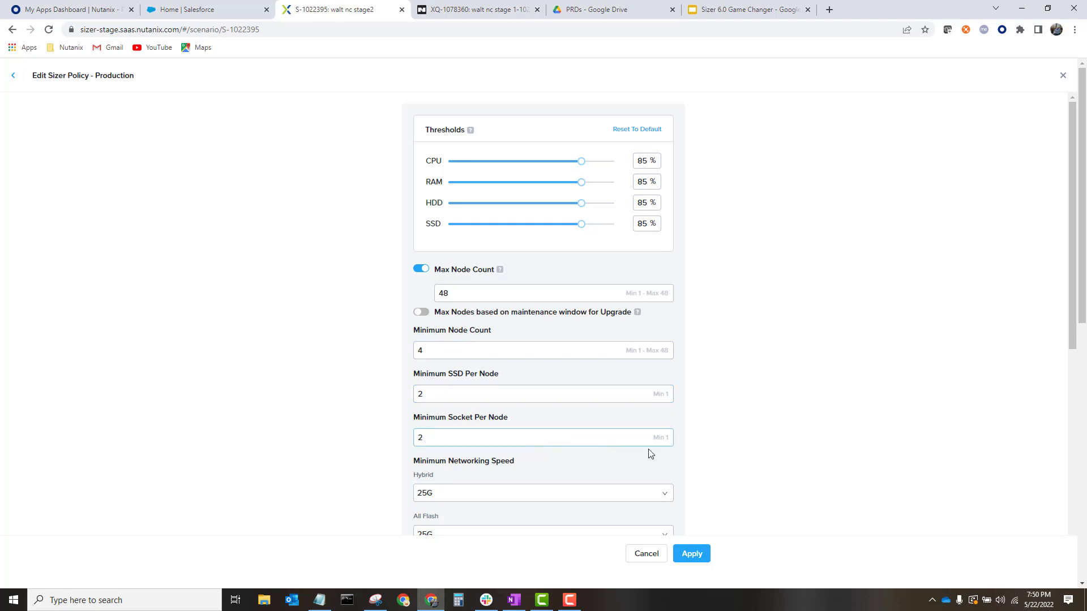
# Step: Apply the Production policy unchanged, keeping 85% thresholds, 4-48 nodes and 25G networking
pyautogui.scroll(-2, 1074, 302)
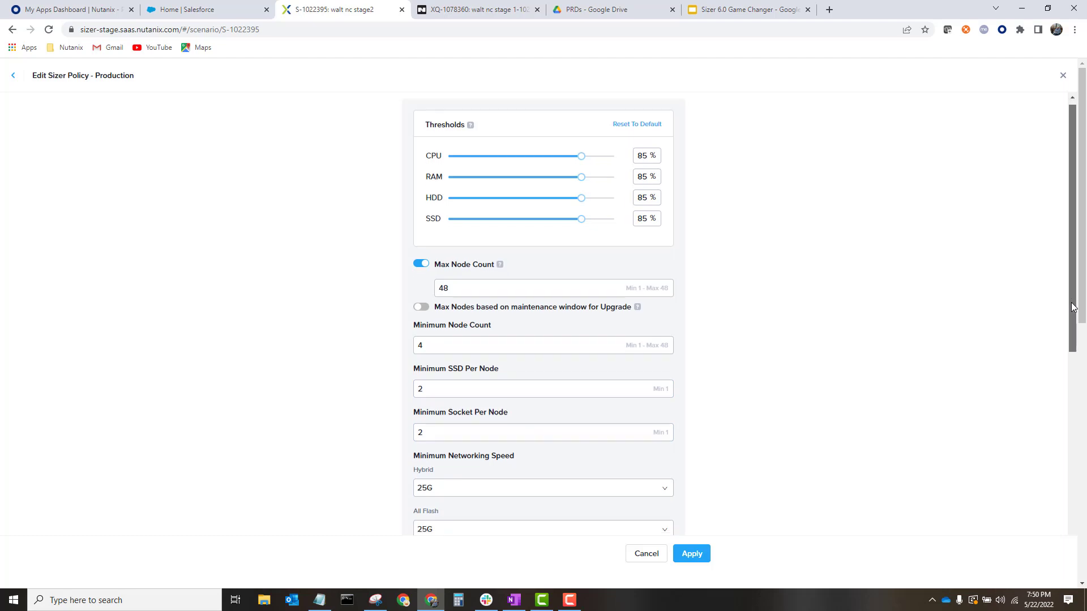
pyautogui.scroll(2, 1082, 269)
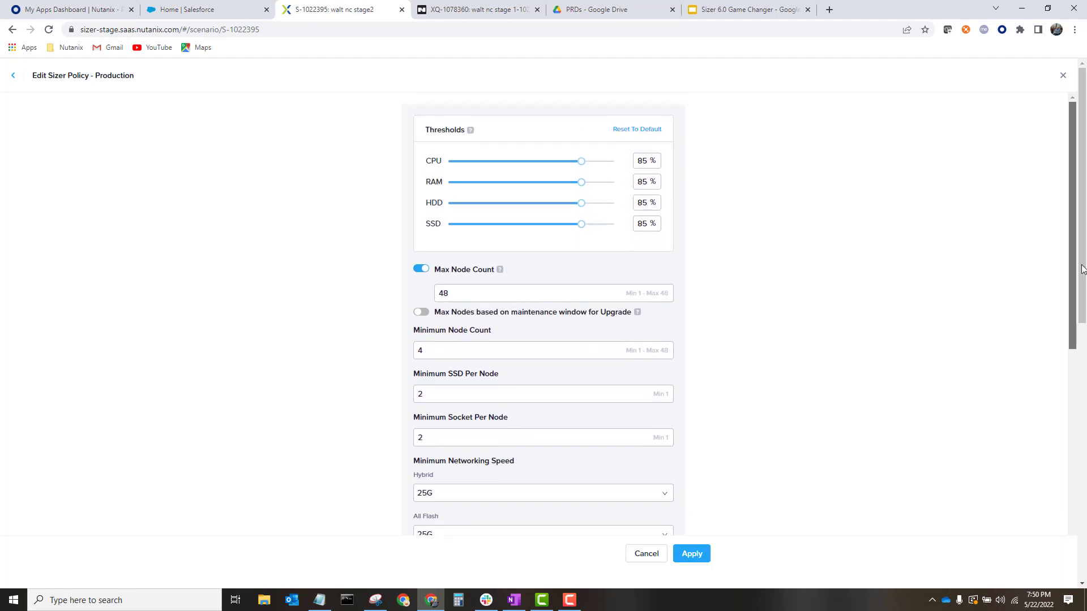
pyautogui.scroll(-1, 1085, 291)
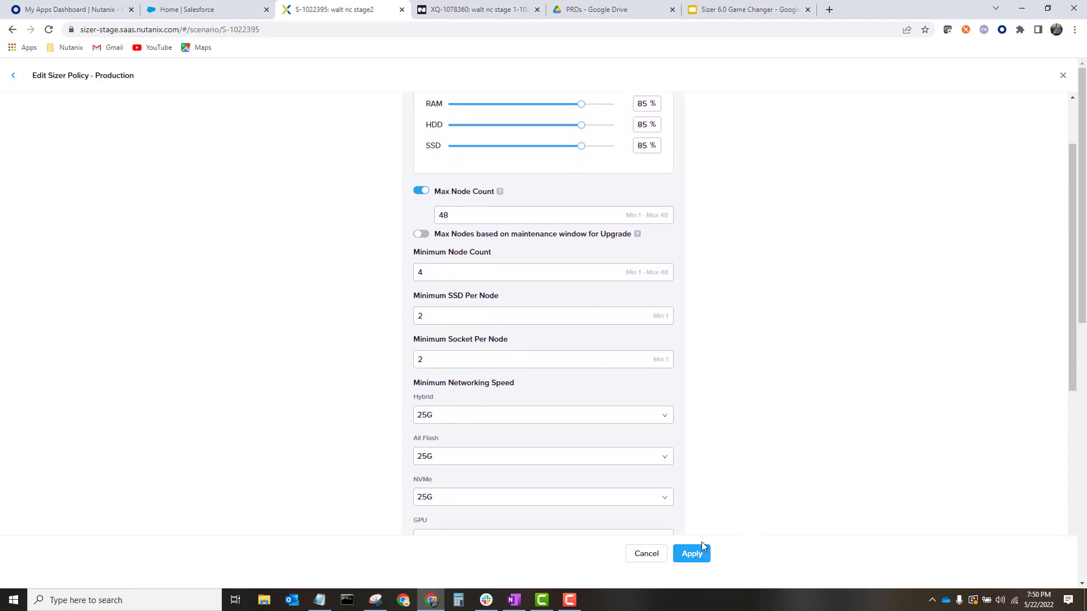
pyautogui.click(701, 558)
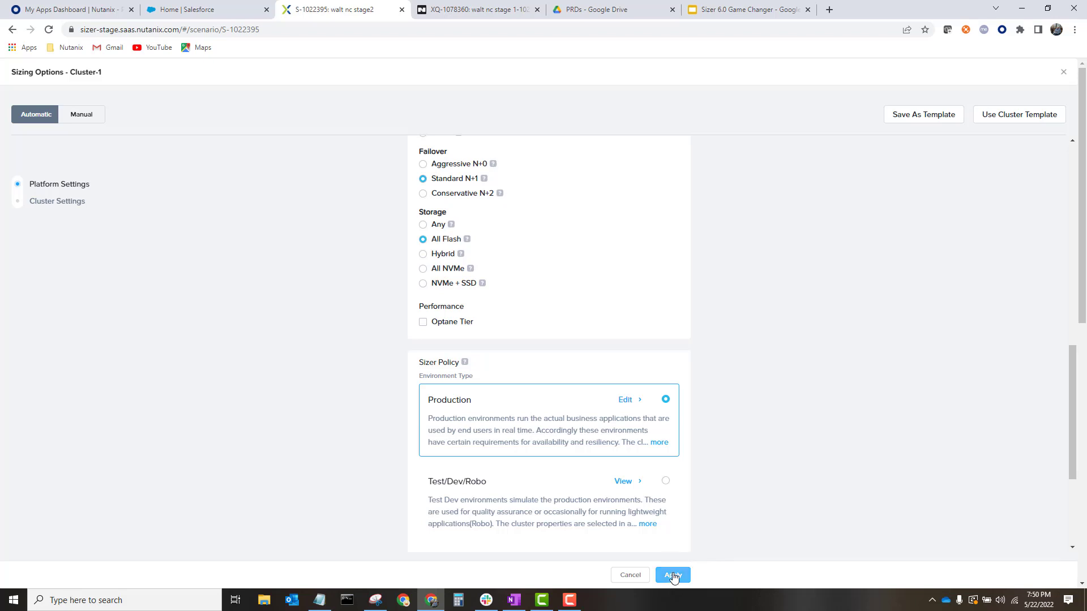
pyautogui.click(1003, 116)
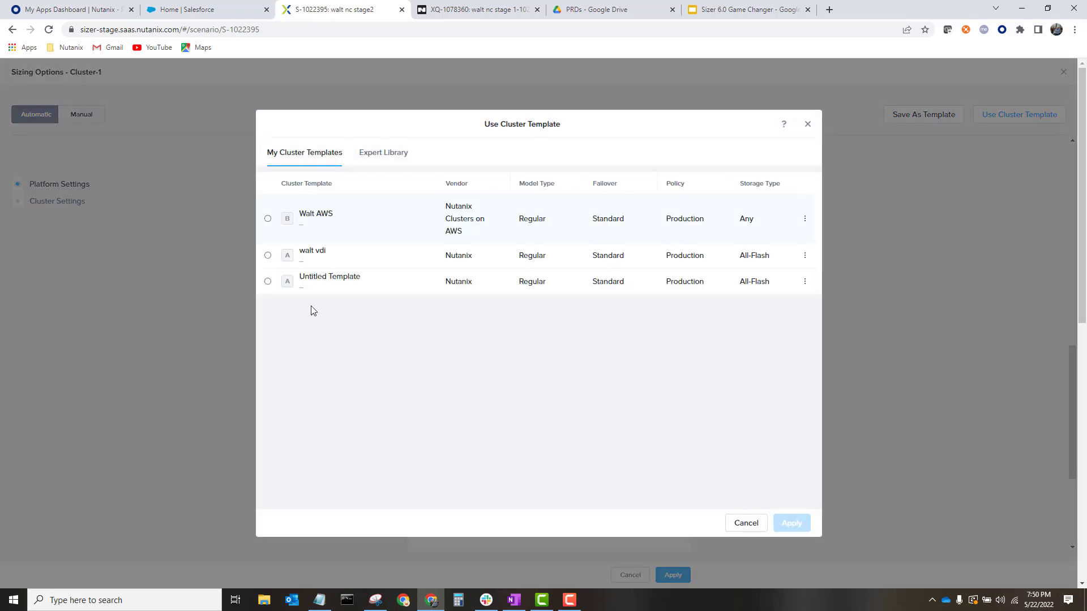
pyautogui.click(384, 154)
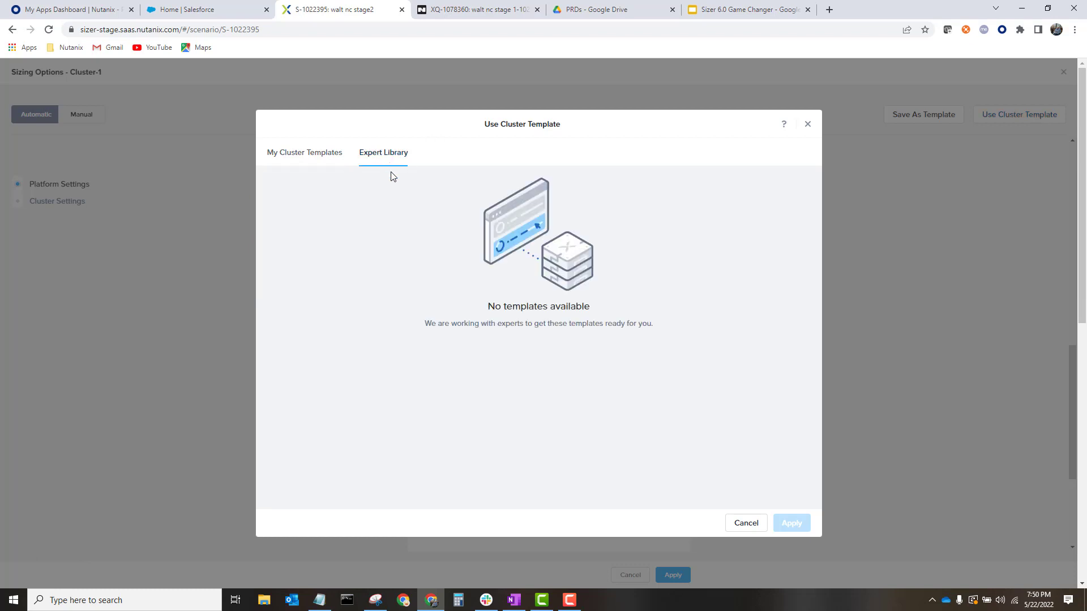
pyautogui.click(304, 159)
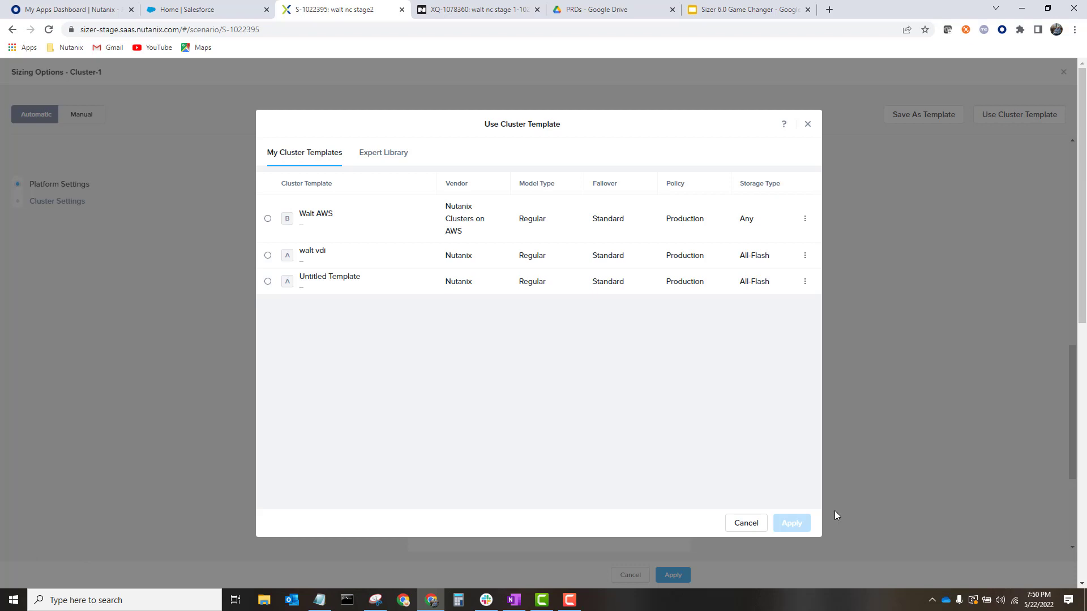
# Step: Apply the platform settings, re-sizing Cluster-1 to 4 NX-3060-G8 all-flash nodes at 54% CPU, 37% RAM
pyautogui.click(746, 523)
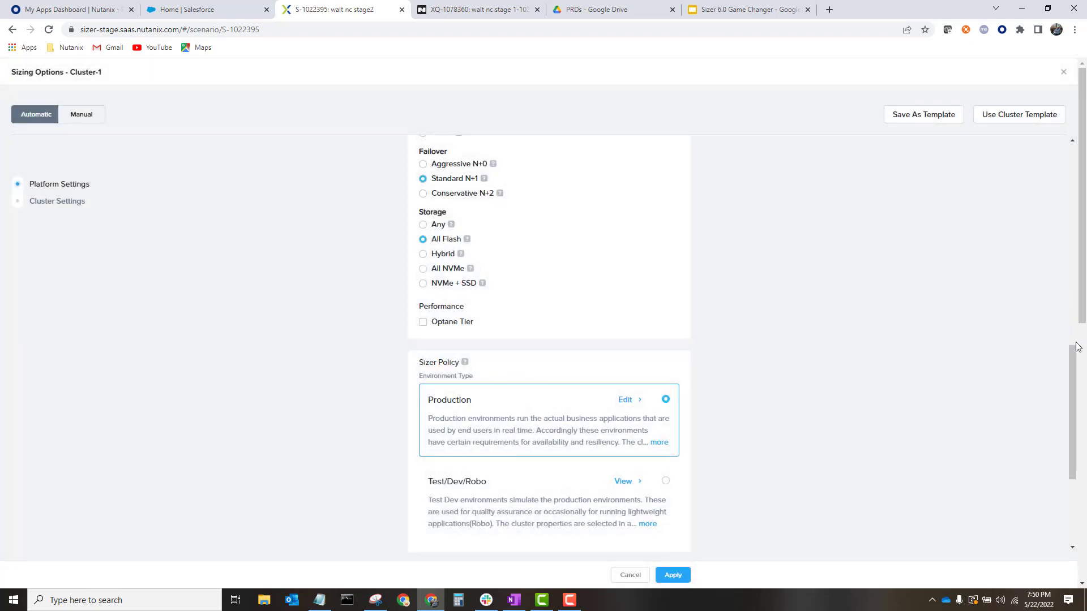
pyautogui.click(674, 574)
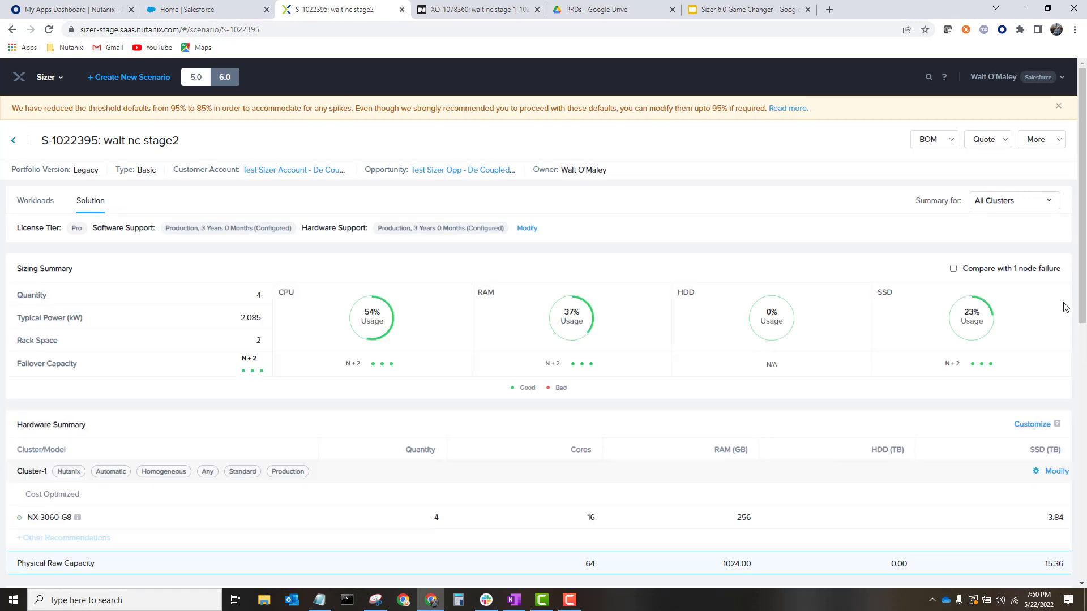
pyautogui.scroll(-3, 588, 383)
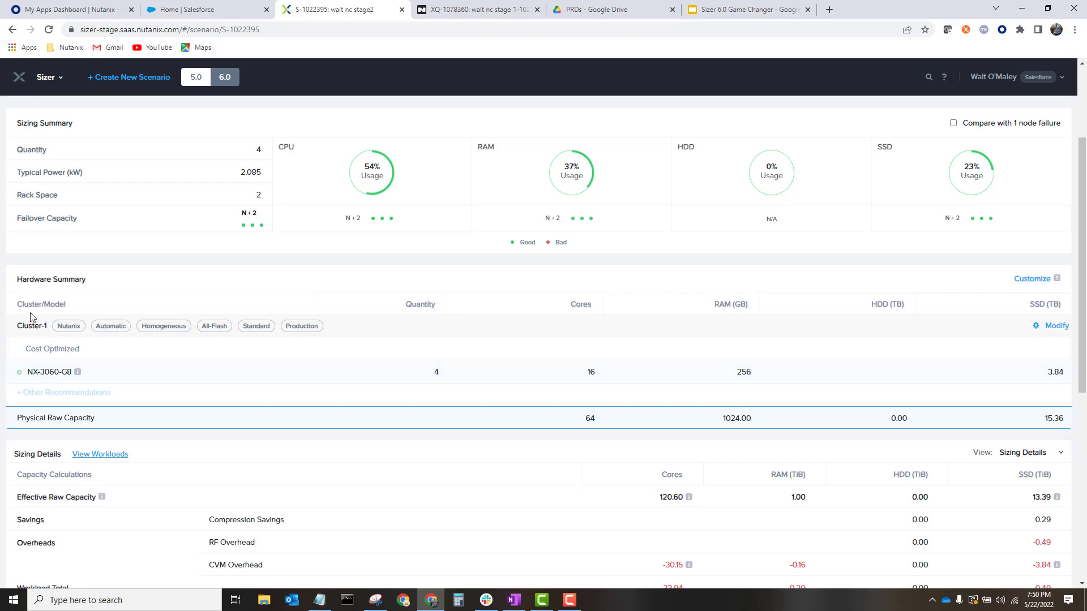
pyautogui.moveTo(80, 375)
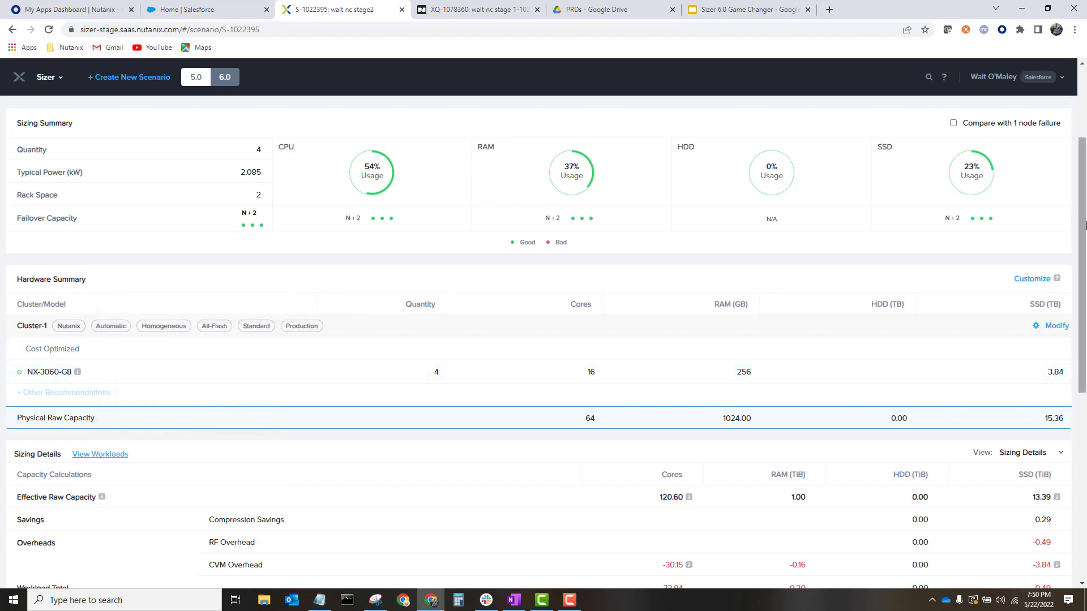
pyautogui.moveTo(1079, 192)
pyautogui.mouseDown()
pyautogui.moveTo(1085, 165)
pyautogui.moveTo(1084, 193)
pyautogui.mouseUp()
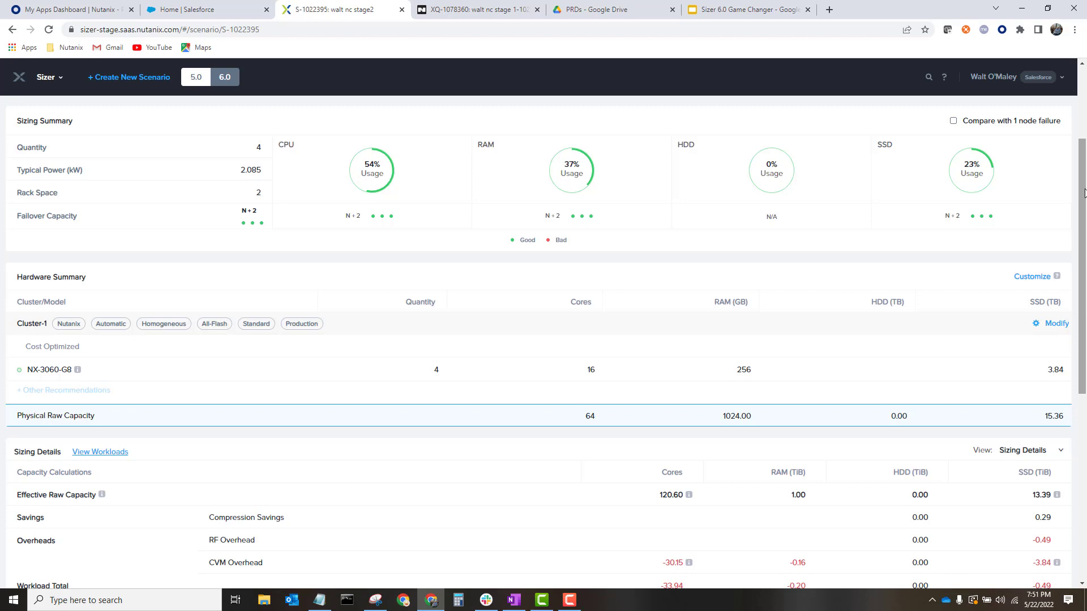
pyautogui.moveTo(1085, 193); pyautogui.dragTo(1085, 130)
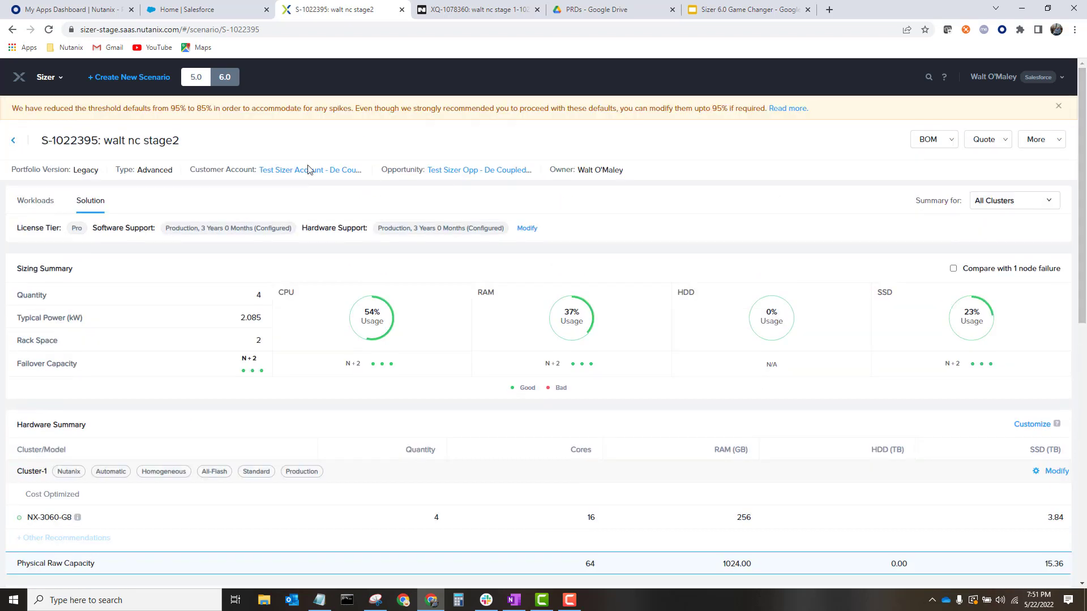
# Step: Add a new workload named 'files' of type File Services (Nutanix Files)
pyautogui.click(29, 203)
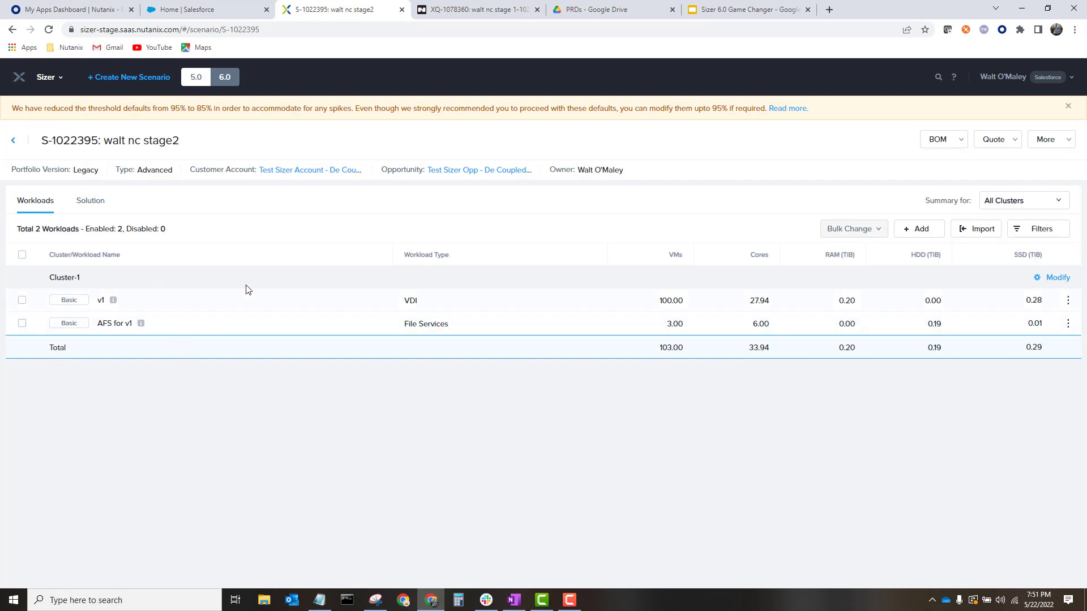
pyautogui.click(912, 236)
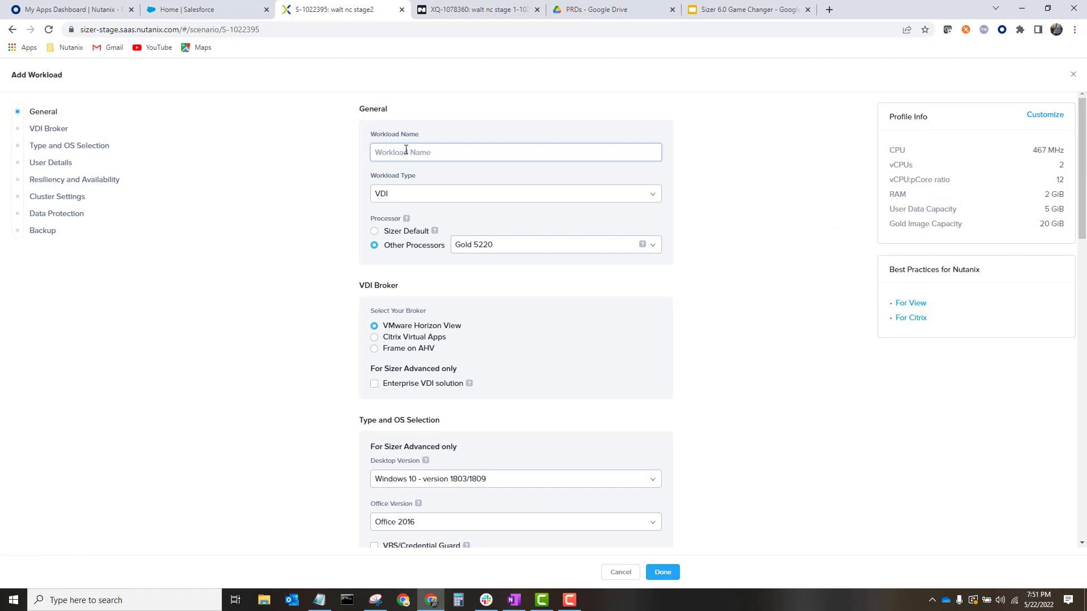
pyautogui.write('files')
pyautogui.click(388, 193)
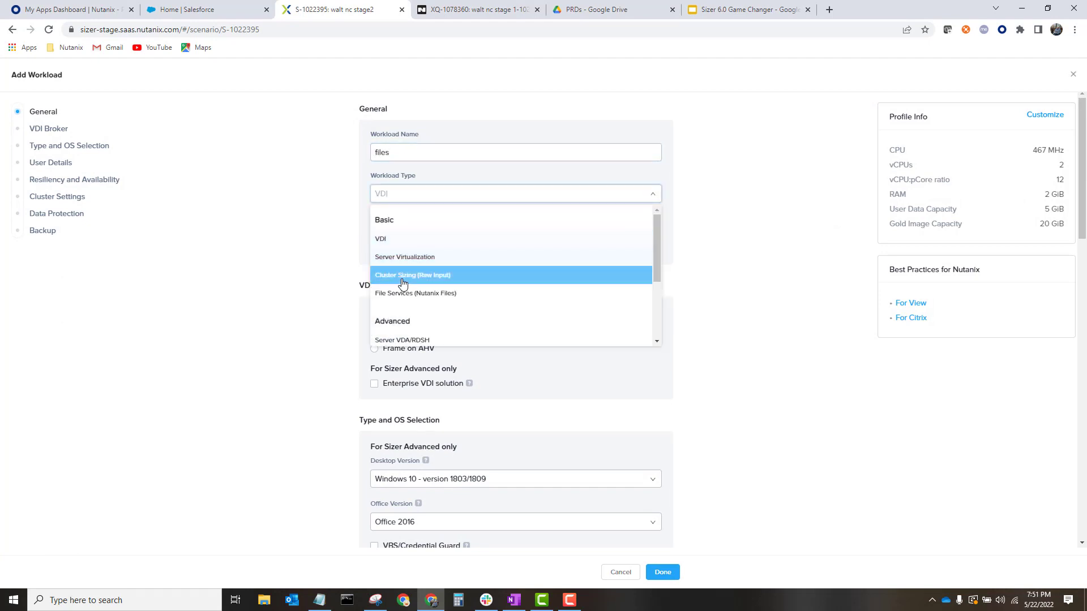
pyautogui.click(412, 296)
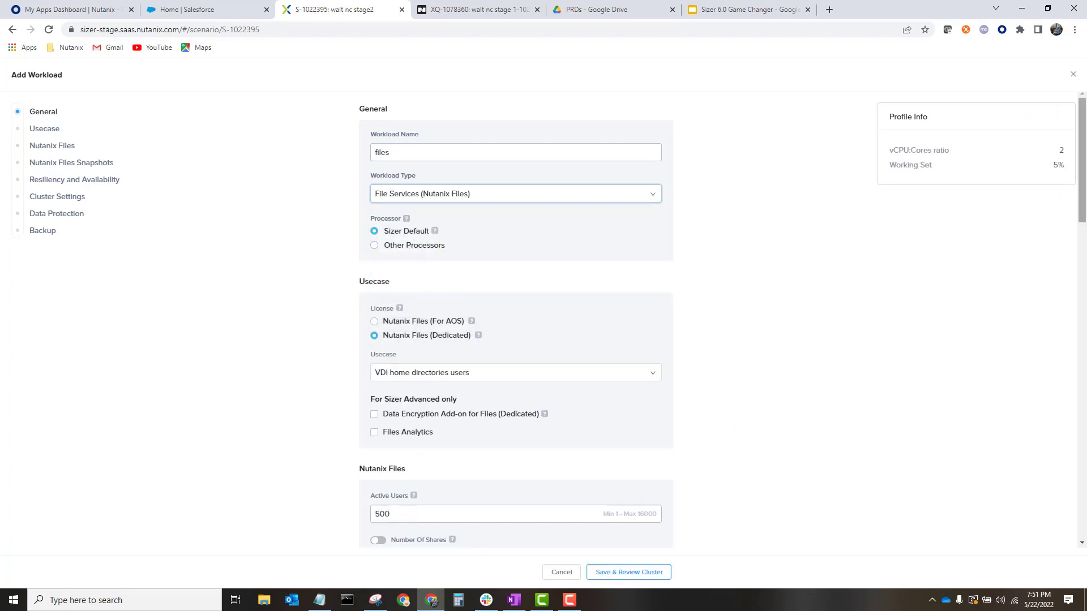
# Step: Set total storage to 200 TiB and name the standalone cluster 'files'
pyautogui.scroll(-5, 1082, 142)
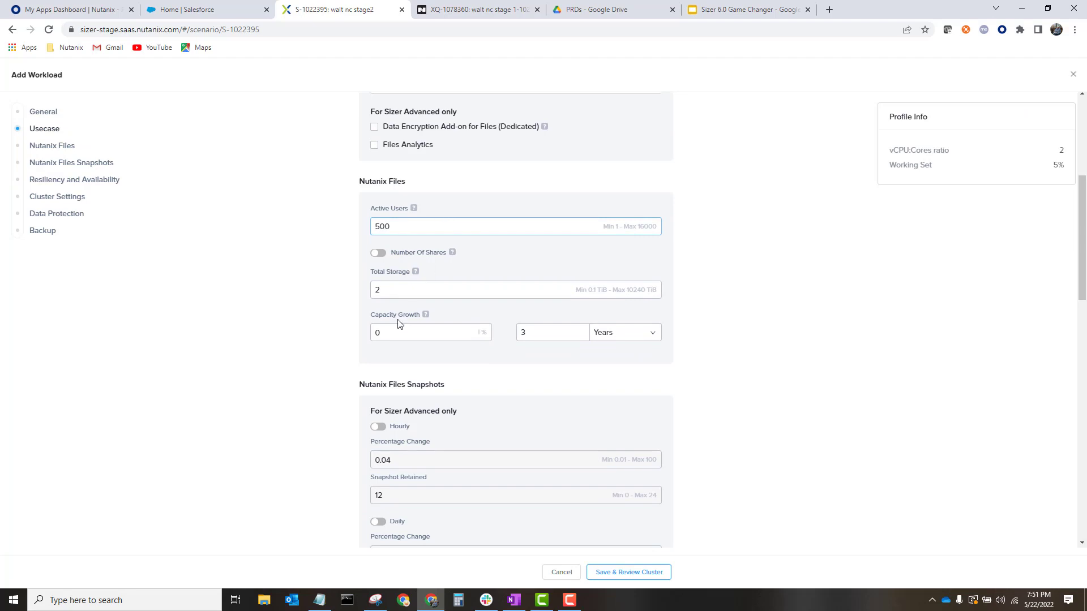
pyautogui.click(404, 290)
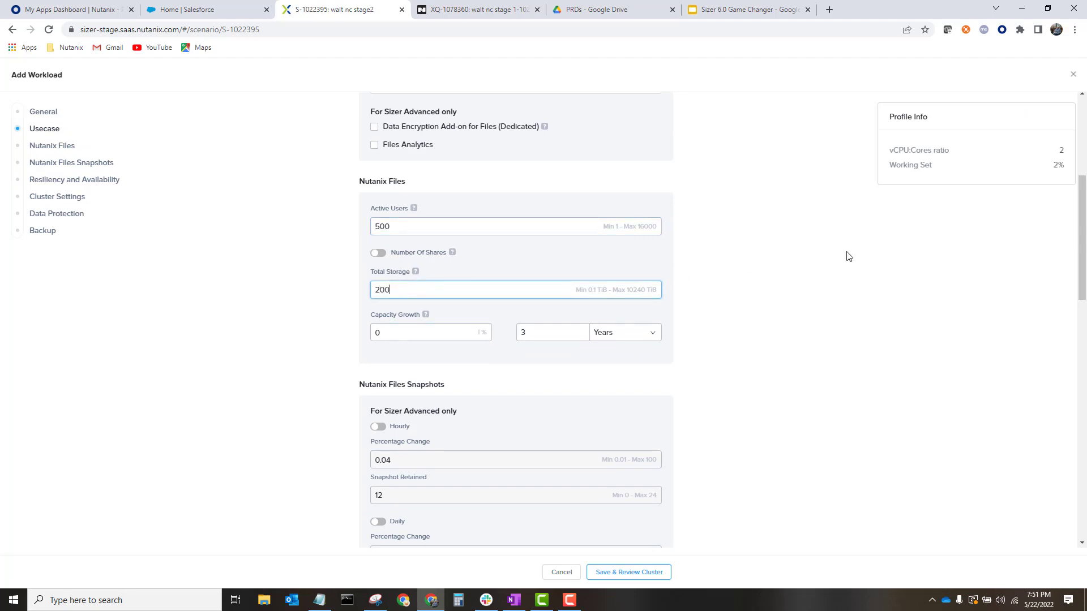
pyautogui.moveTo(1082, 242); pyautogui.dragTo(1083, 479)
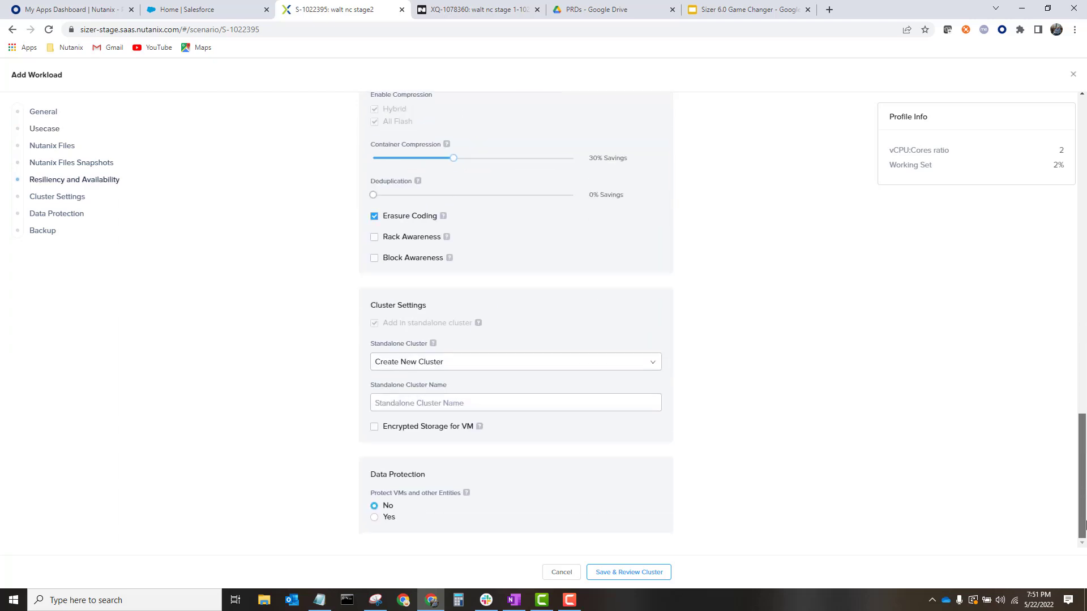
pyautogui.click(623, 576)
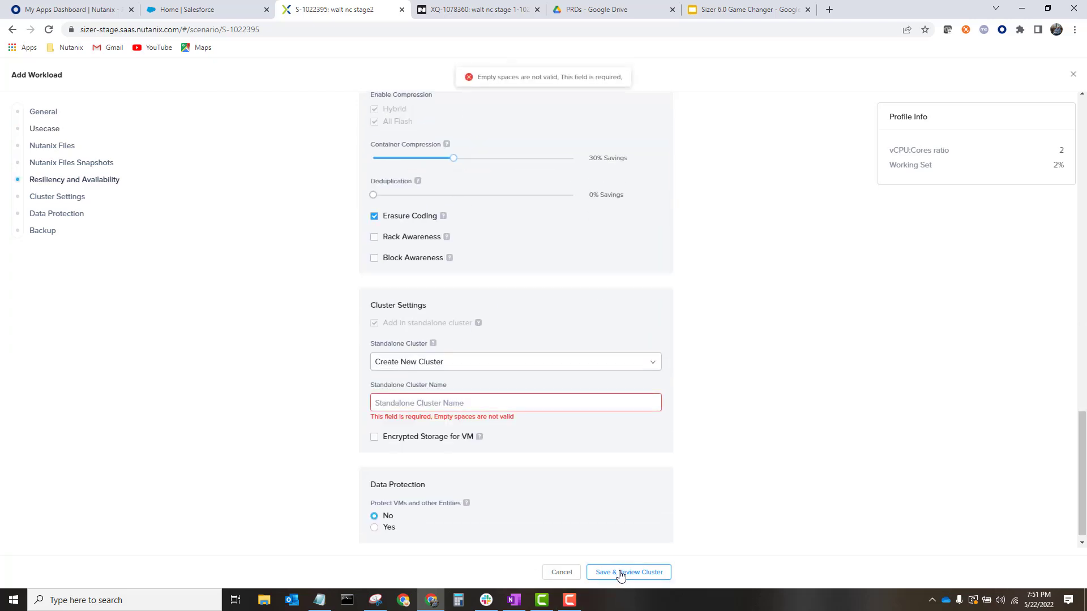
pyautogui.click(413, 402)
pyautogui.write('files')
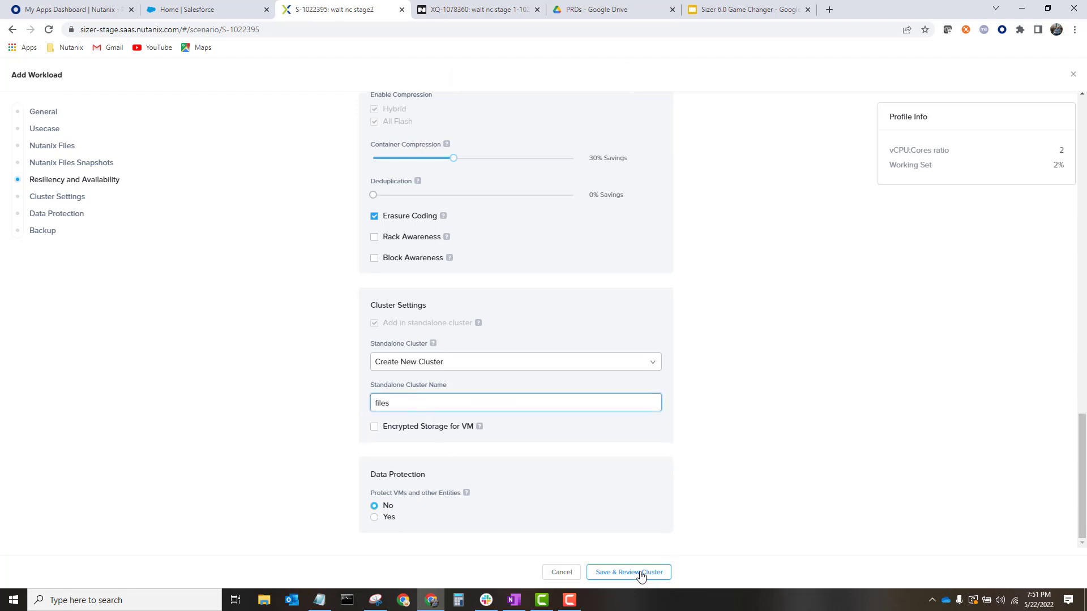
# Step: Save the files workload and apply the Walt AWS cluster template to its cluster
pyautogui.click(640, 573)
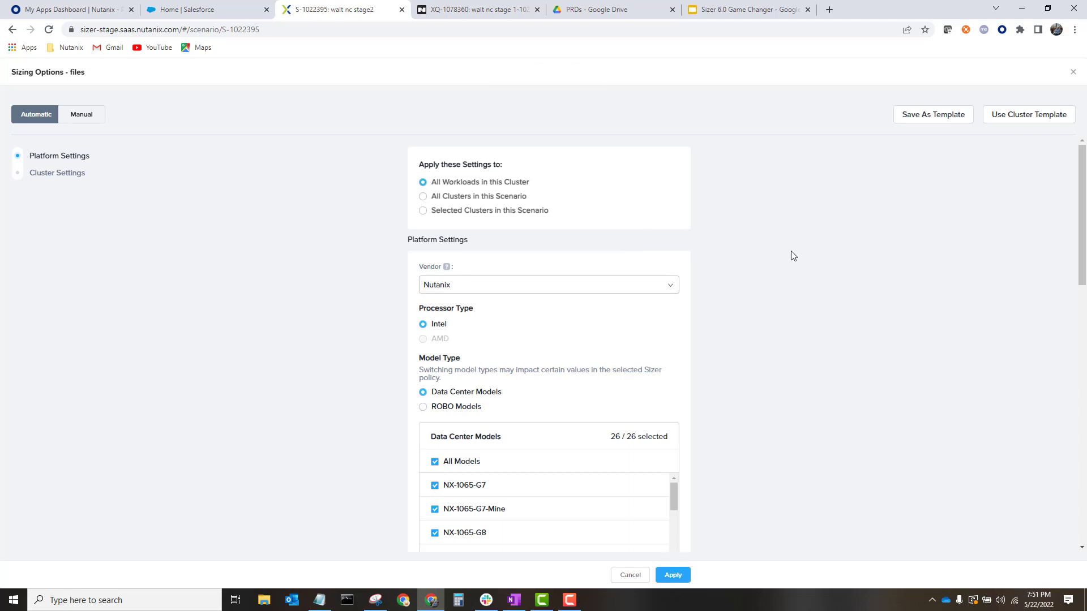
pyautogui.click(1017, 120)
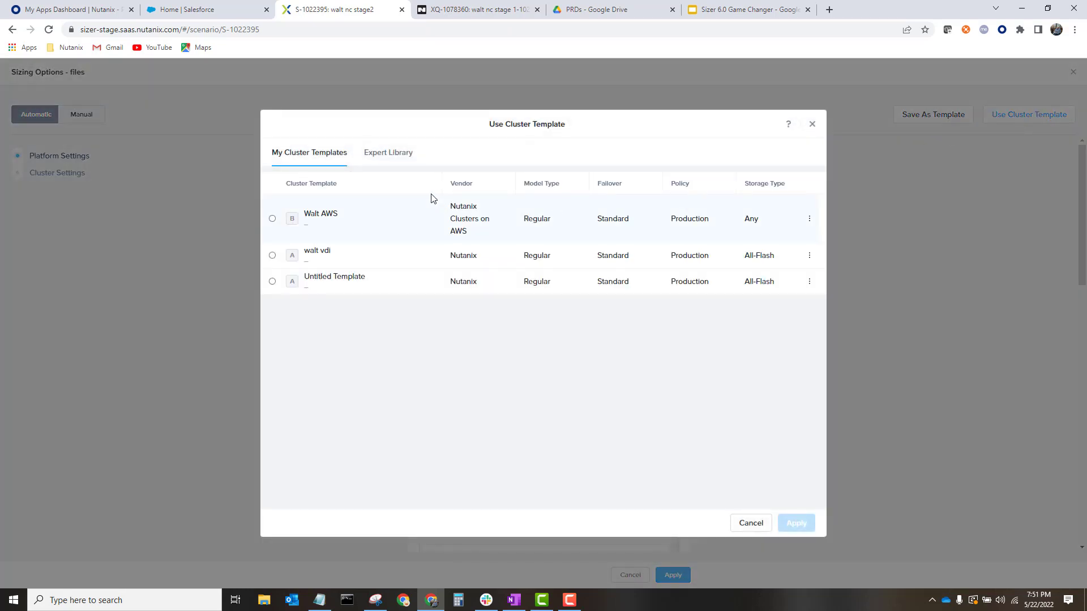
pyautogui.click(273, 220)
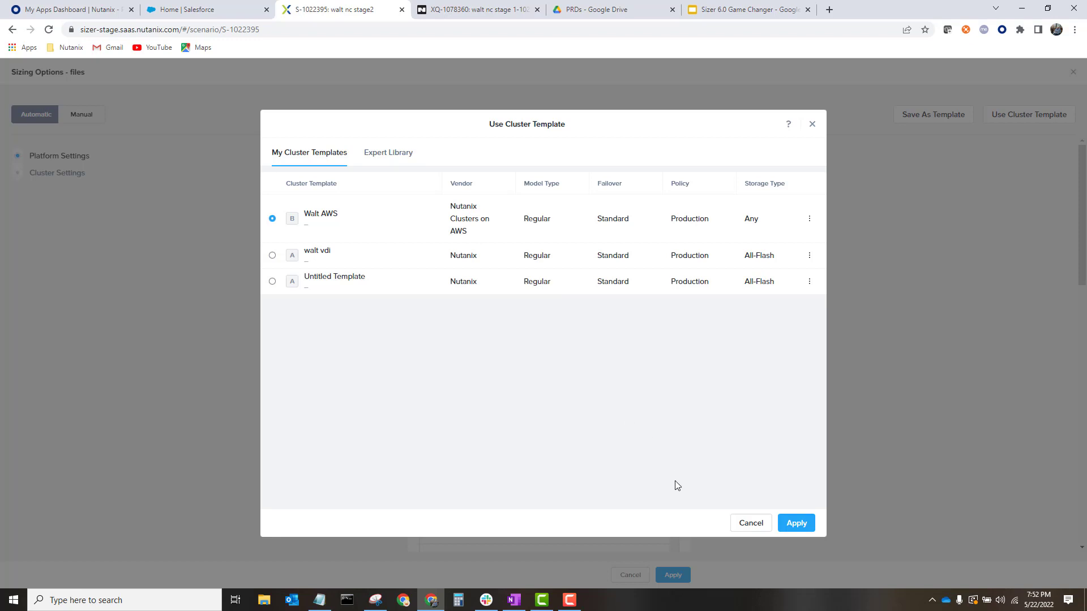
pyautogui.click(797, 525)
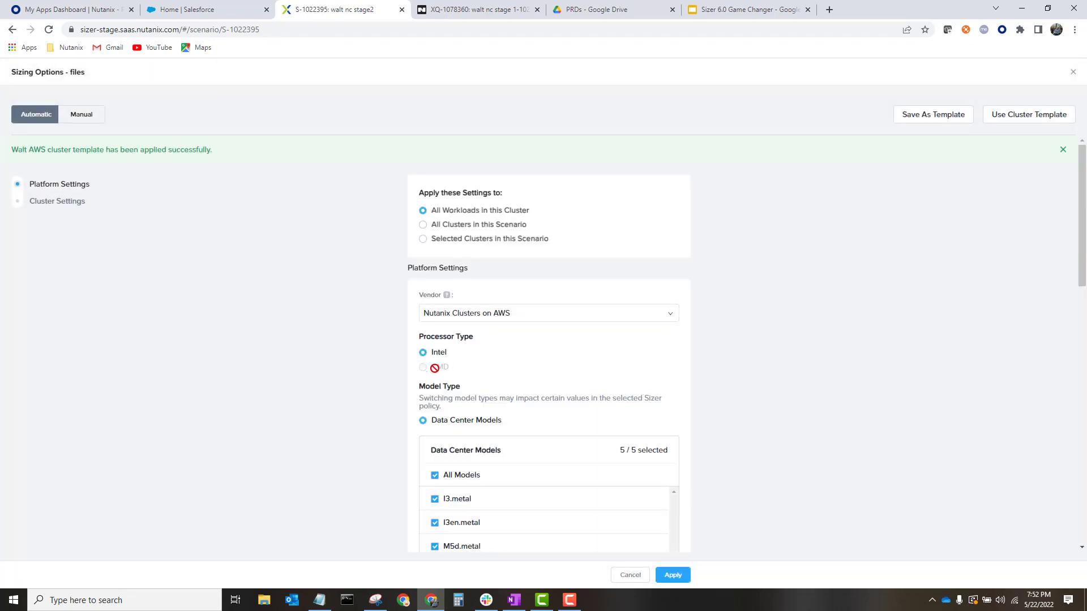
pyautogui.moveTo(1084, 177); pyautogui.dragTo(1085, 337)
pyautogui.click(666, 575)
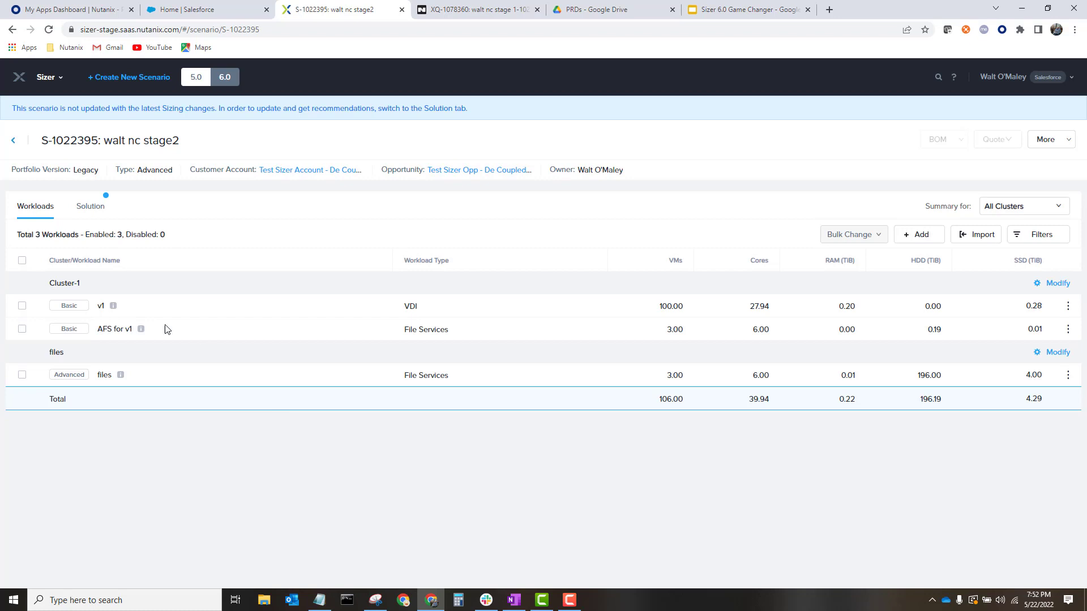
# Step: Review the Solution's Hardware Summary showing the files cluster as six i3en.metal AWS nodes
pyautogui.click(91, 206)
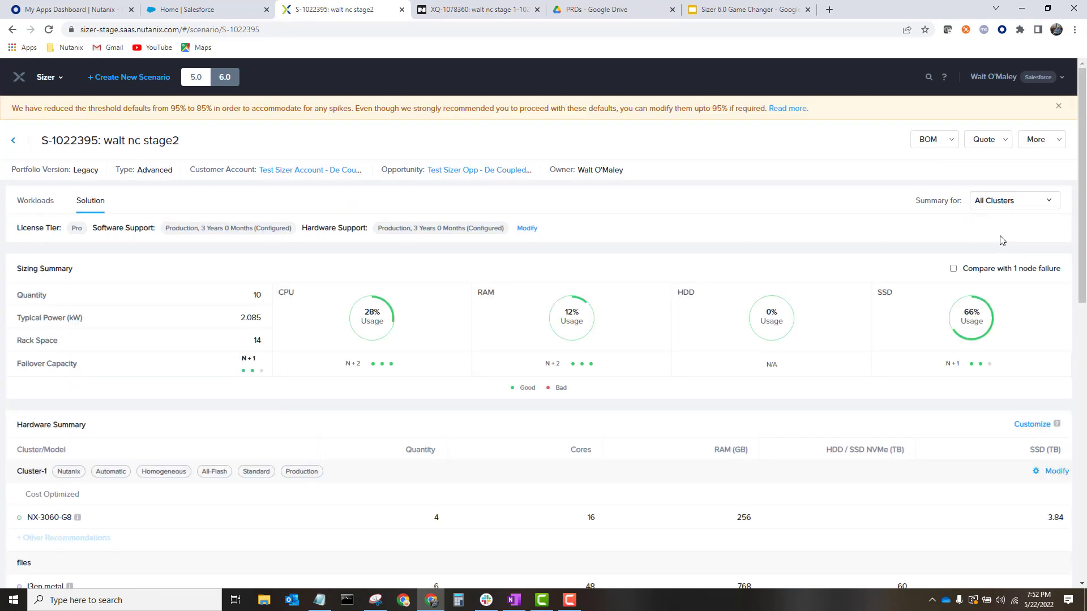
pyautogui.moveTo(1085, 197); pyautogui.dragTo(1085, 243)
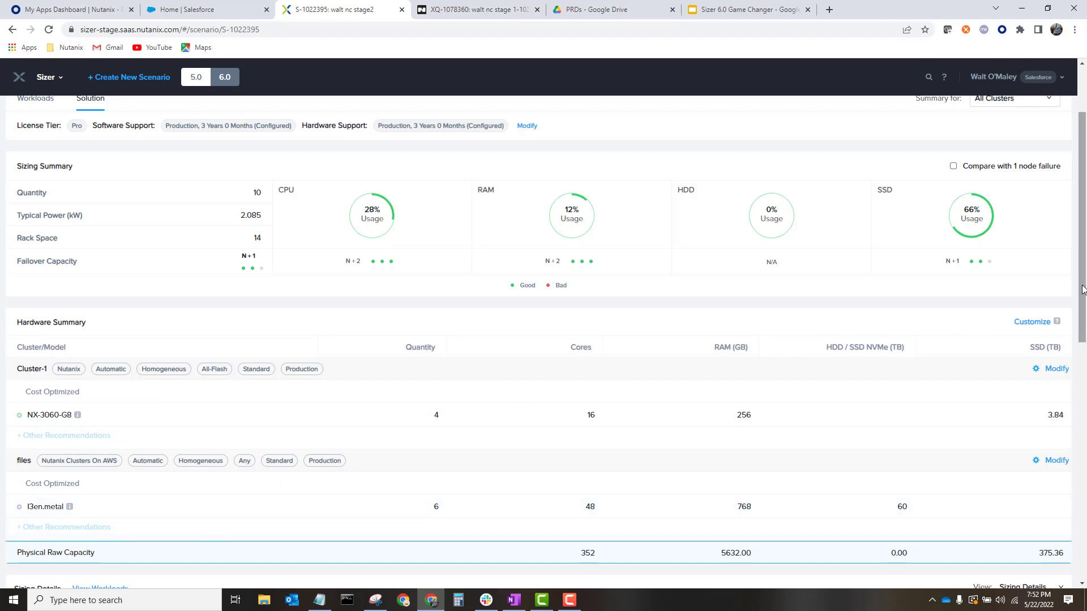
pyautogui.moveTo(1083, 288); pyautogui.dragTo(1084, 215)
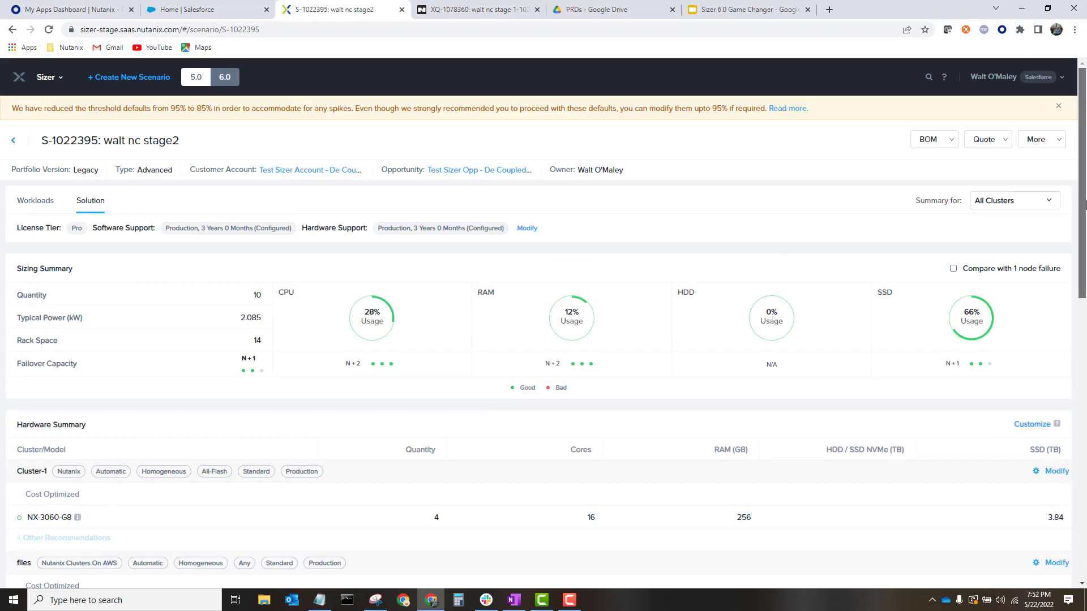
# Step: Generate a budgetary quote, expand the files section ($103,950), then close the quote
pyautogui.click(983, 145)
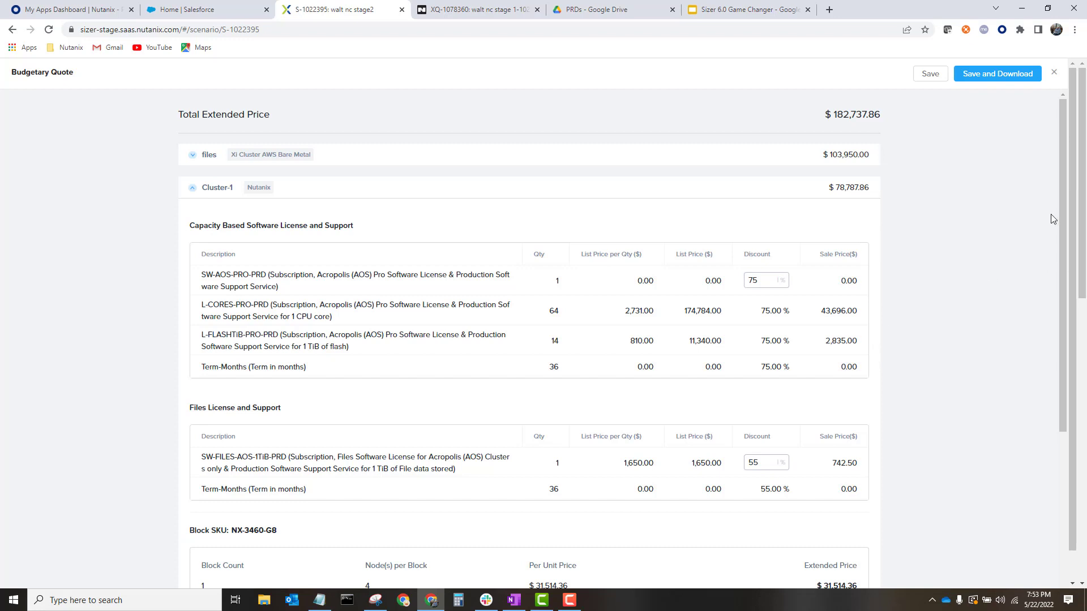
pyautogui.moveTo(1060, 206); pyautogui.dragTo(1085, 210)
pyautogui.click(209, 160)
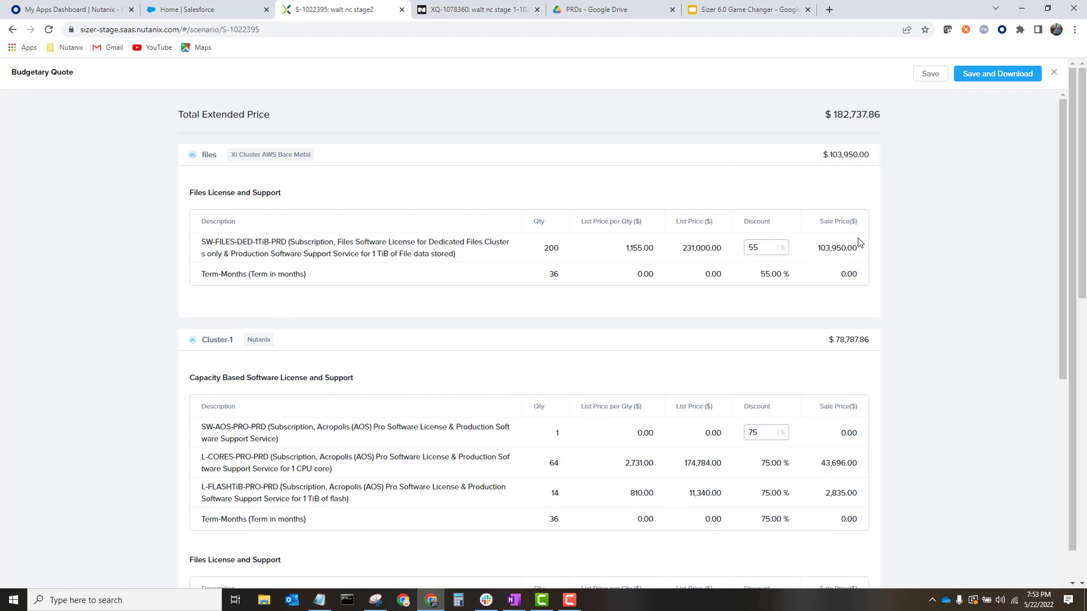
pyautogui.click(1054, 73)
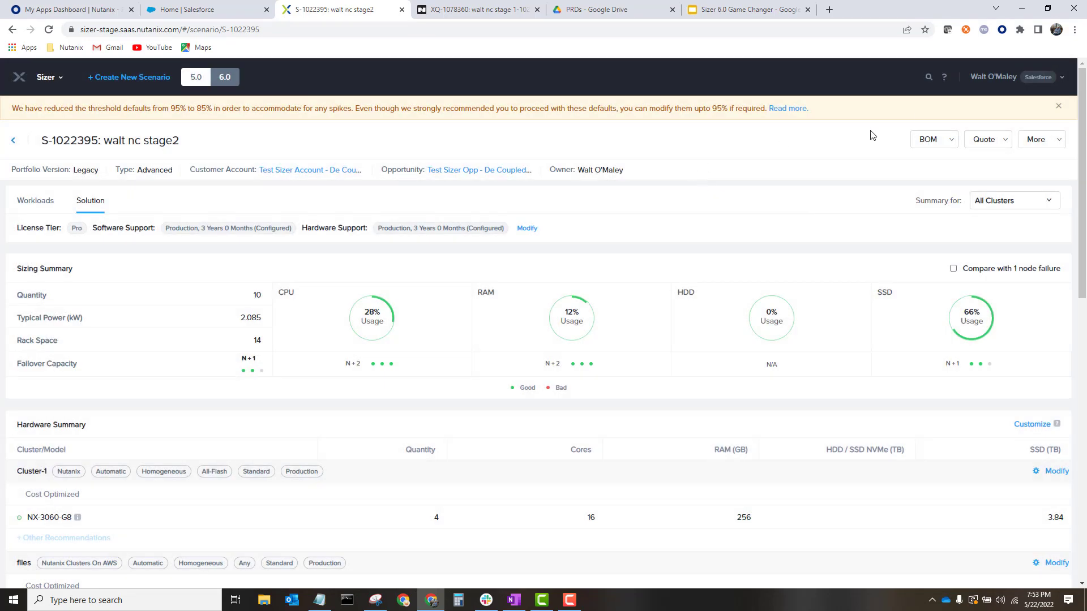
# Step: Generate a Frontline quote from the scenario via the Quote menu
pyautogui.click(991, 146)
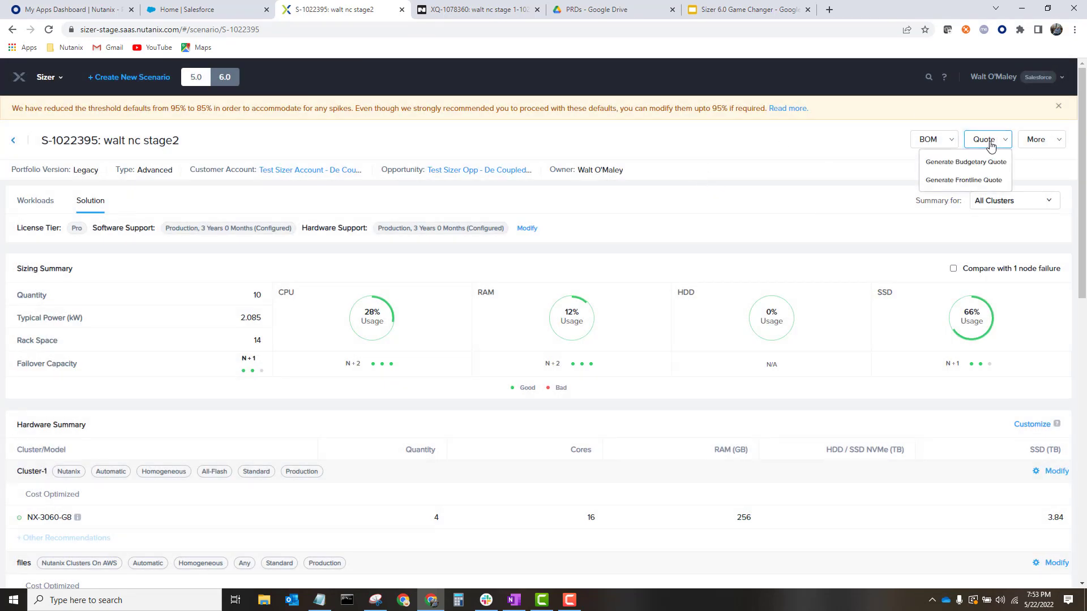
pyautogui.click(964, 180)
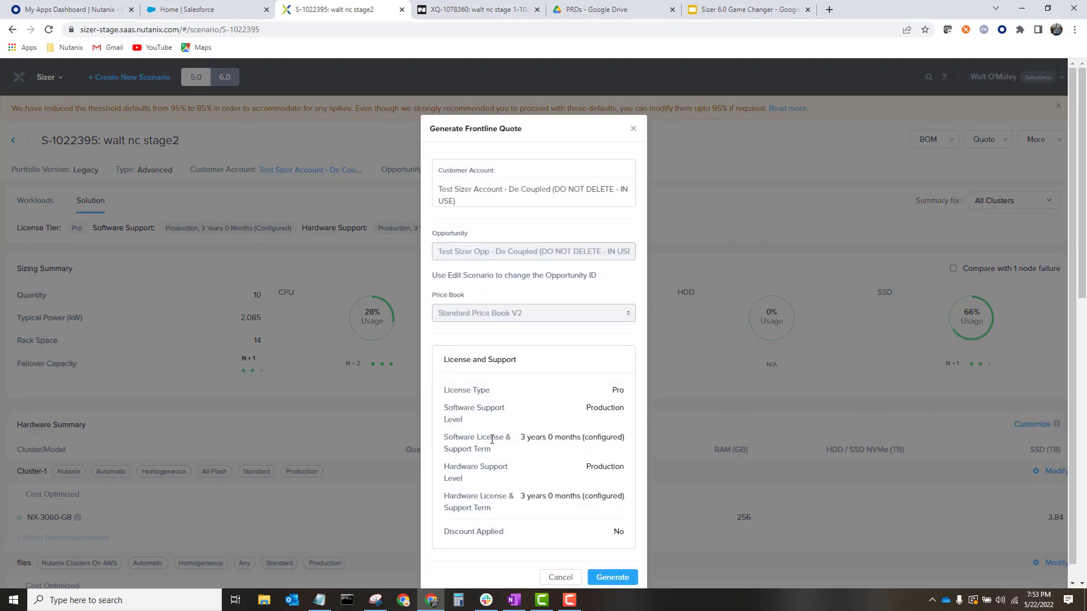
pyautogui.scroll(-1, 1085, 303)
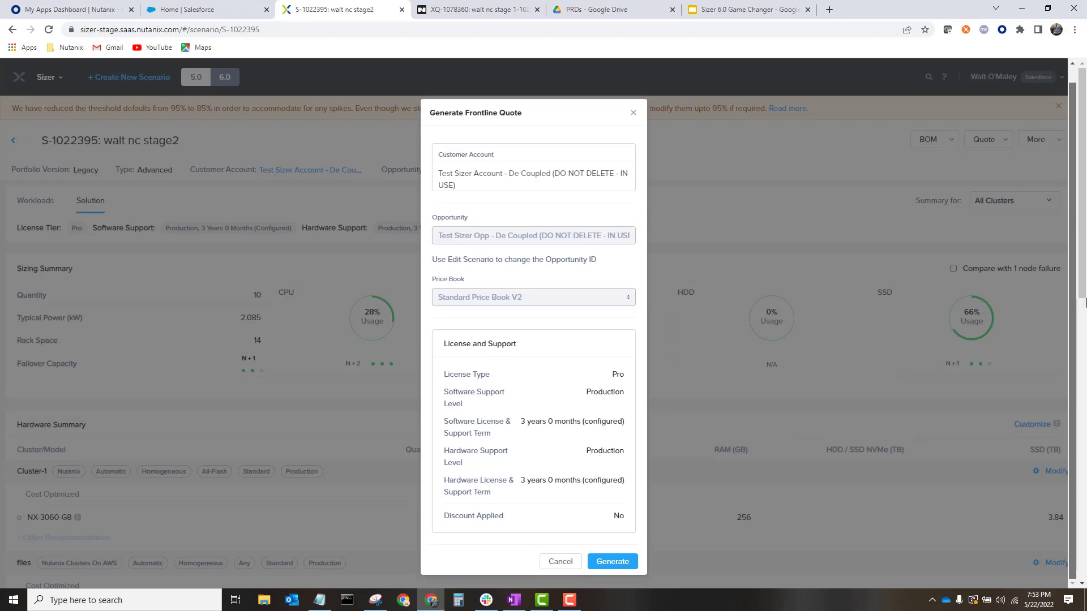
pyautogui.click(612, 566)
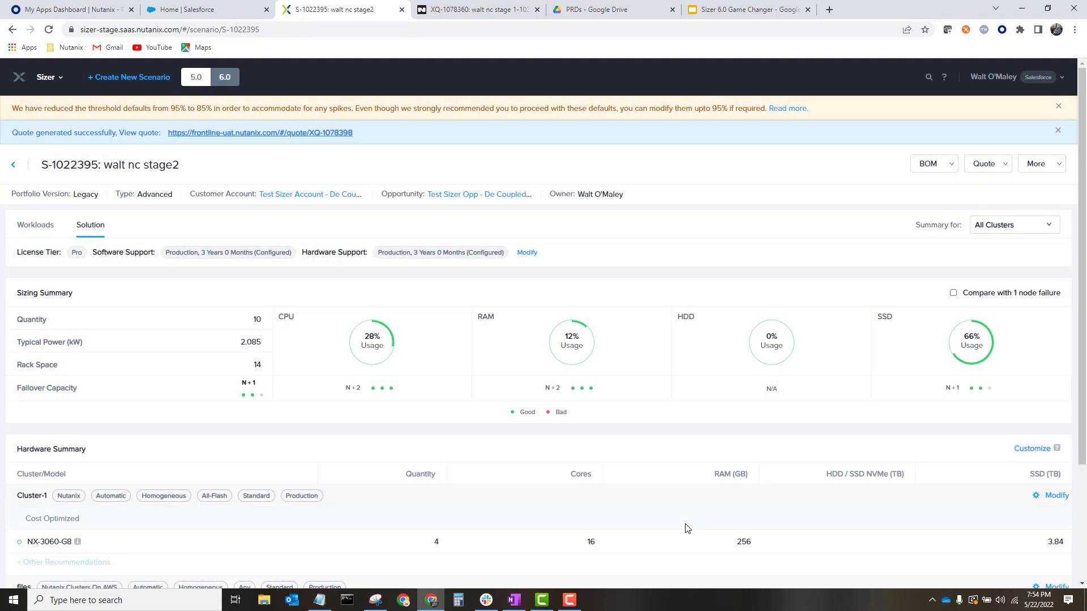
# Step: Open the generated draft quote in Frontline from the success banner link
pyautogui.click(256, 134)
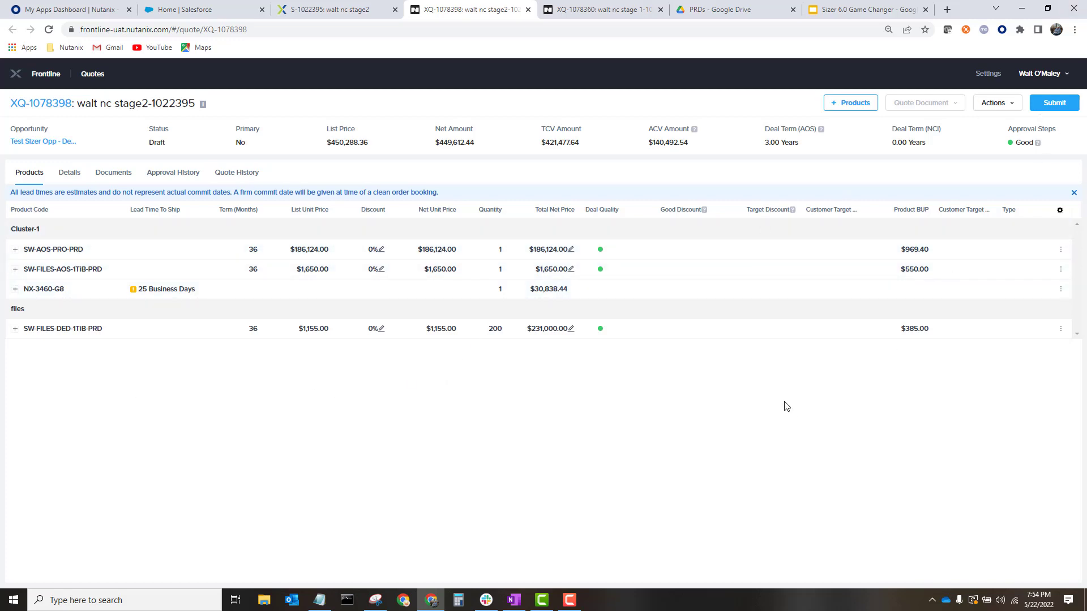
pyautogui.click(570, 606)
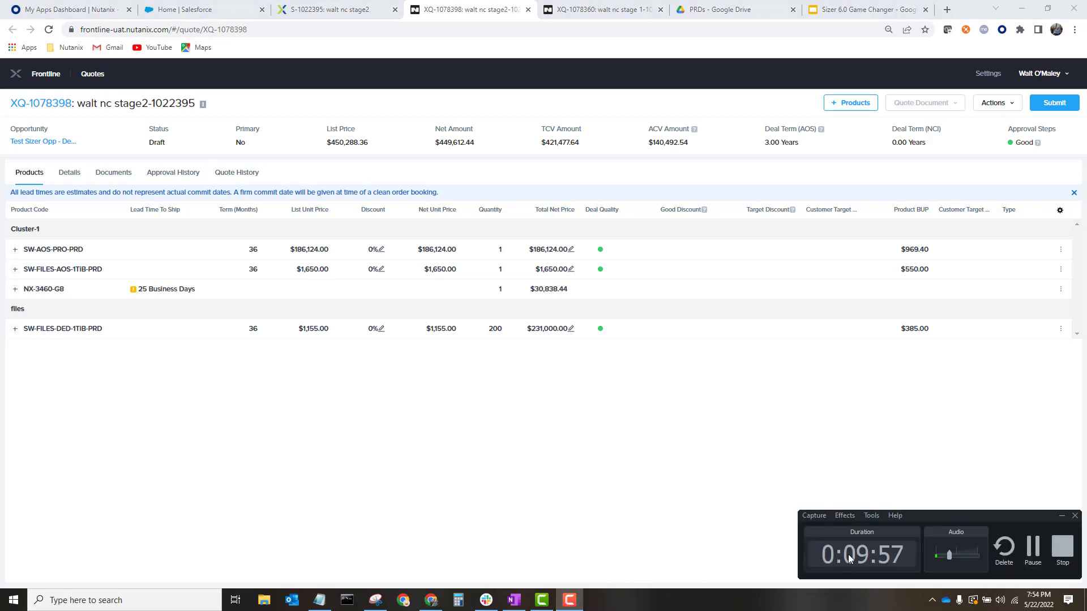